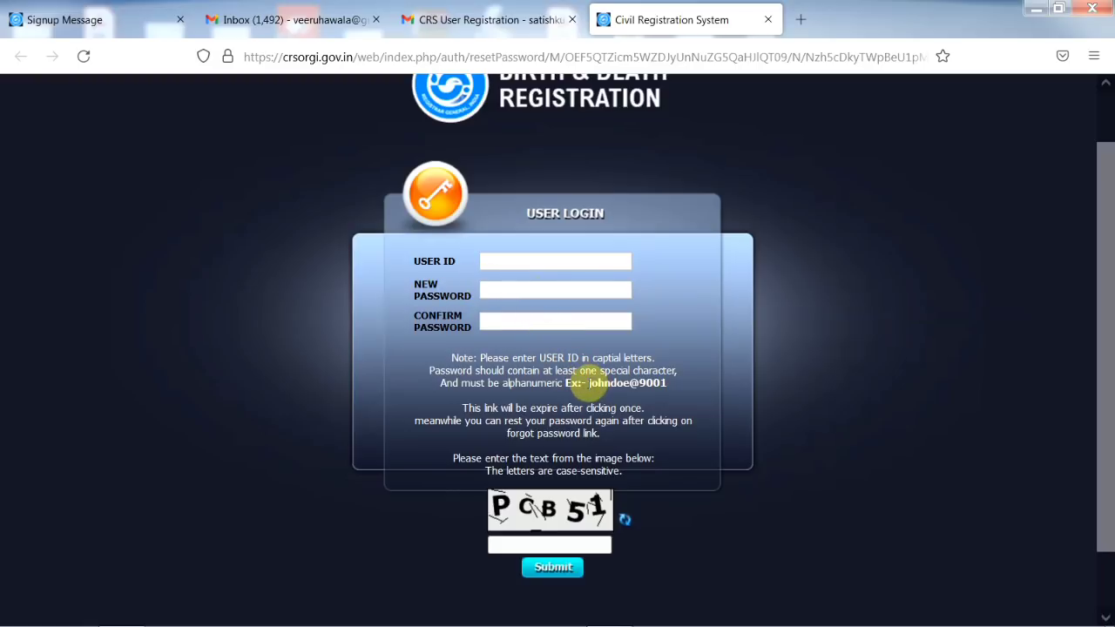
- Reset the account password by completing the user ID, new password, confirm password and captcha fields, and submit the form
left_click_drag(588, 384, 676, 394)
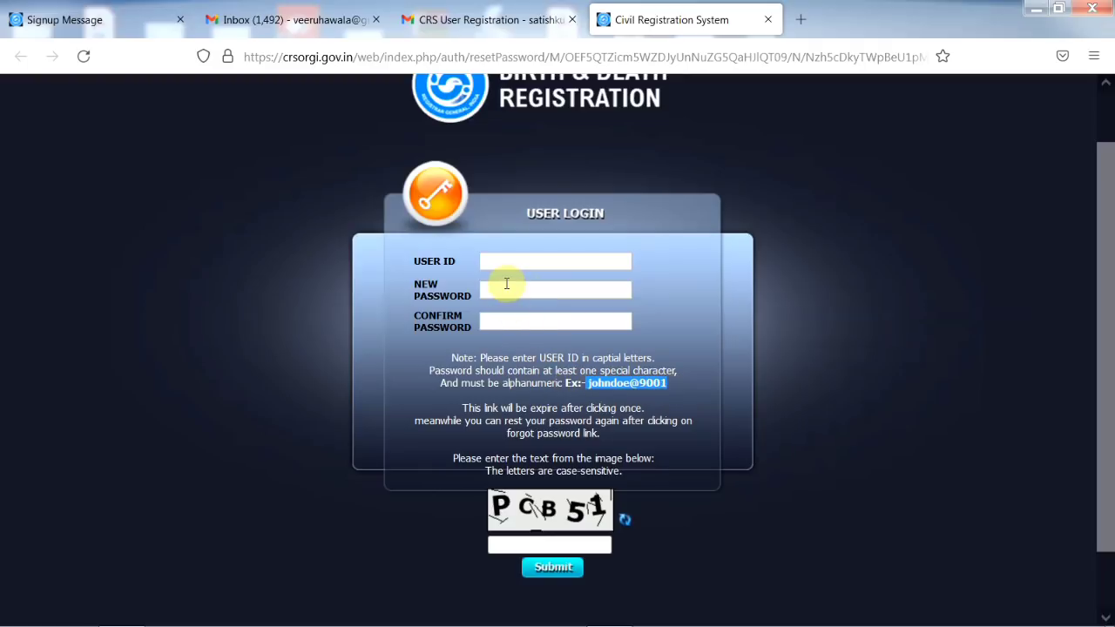
left_click(510, 317)
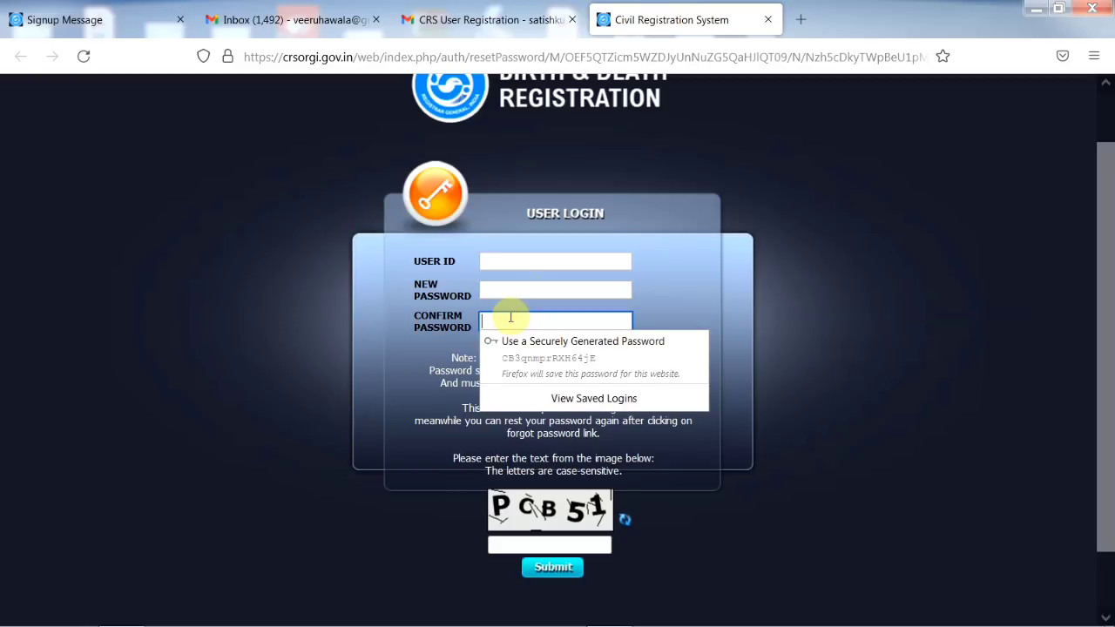
left_click(403, 322)
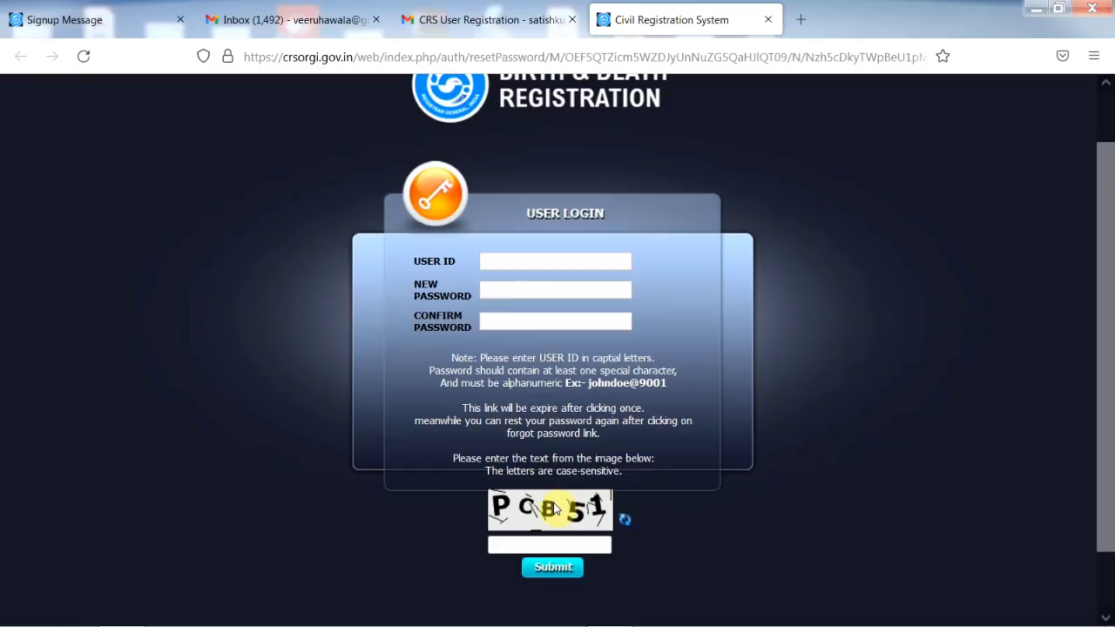
left_click(545, 544)
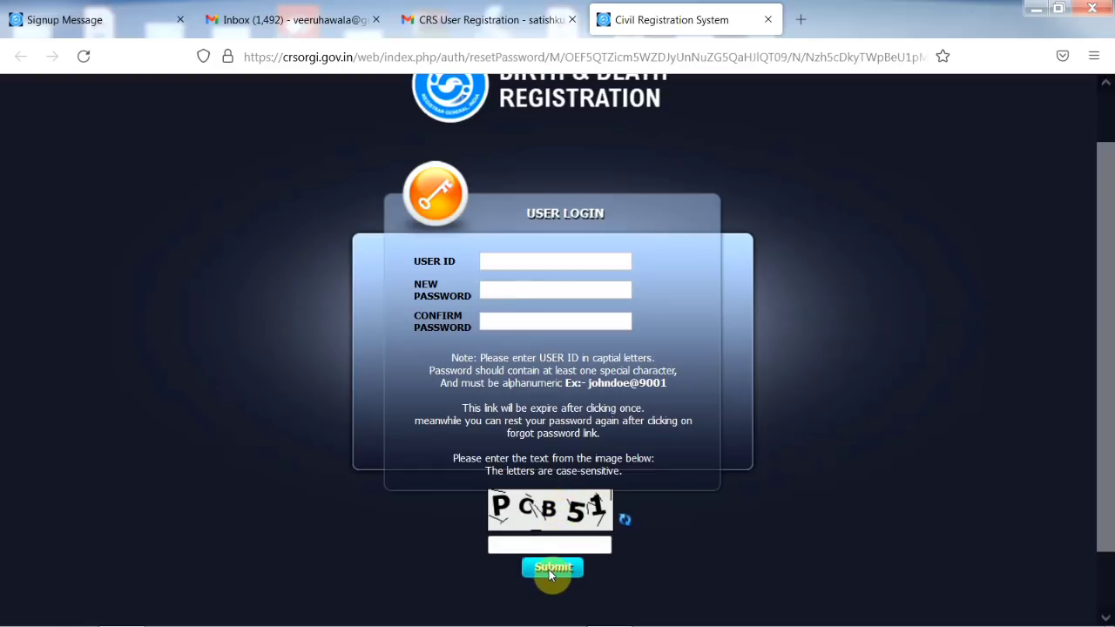
left_click(552, 567)
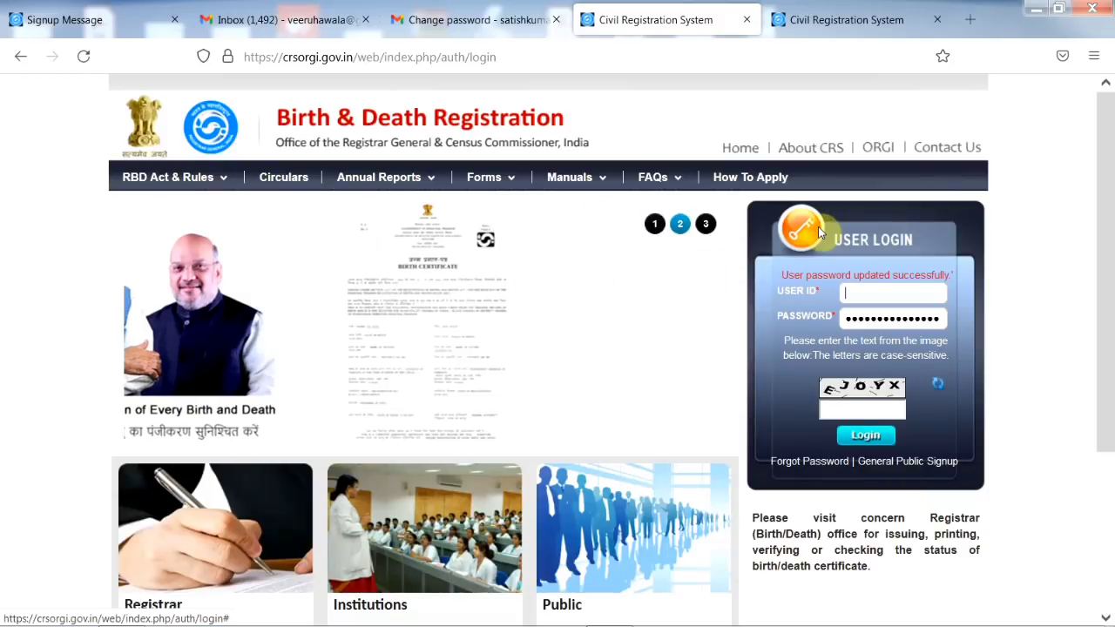
- Log in to the Birth & Death Registration portal with the user ID, account password and captcha text
left_click_drag(781, 275, 947, 275)
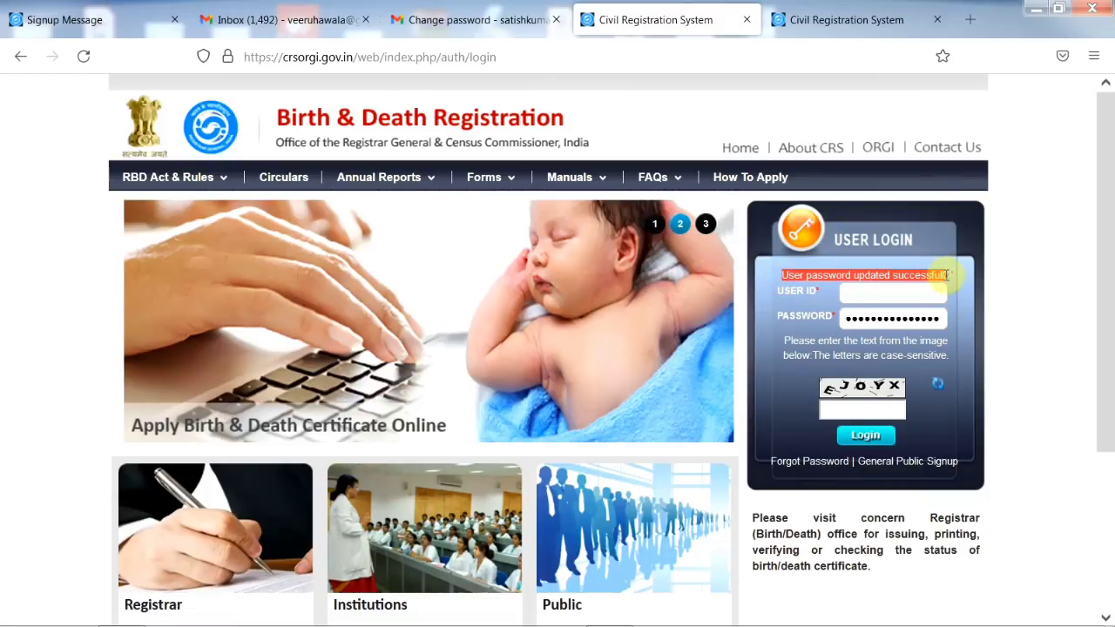
left_click(898, 294)
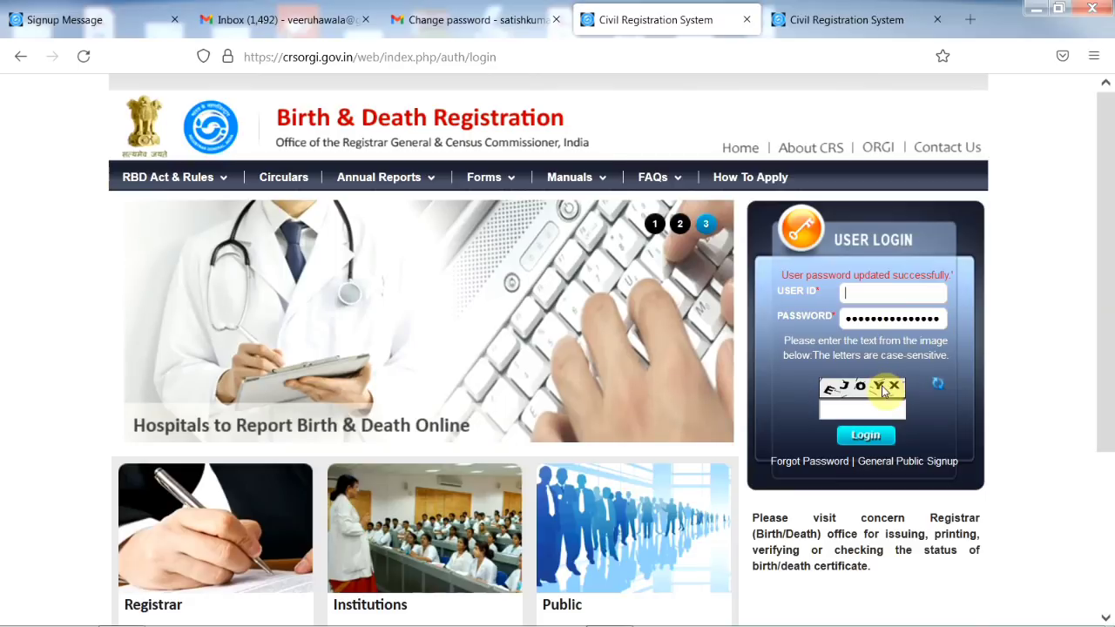
left_click(865, 437)
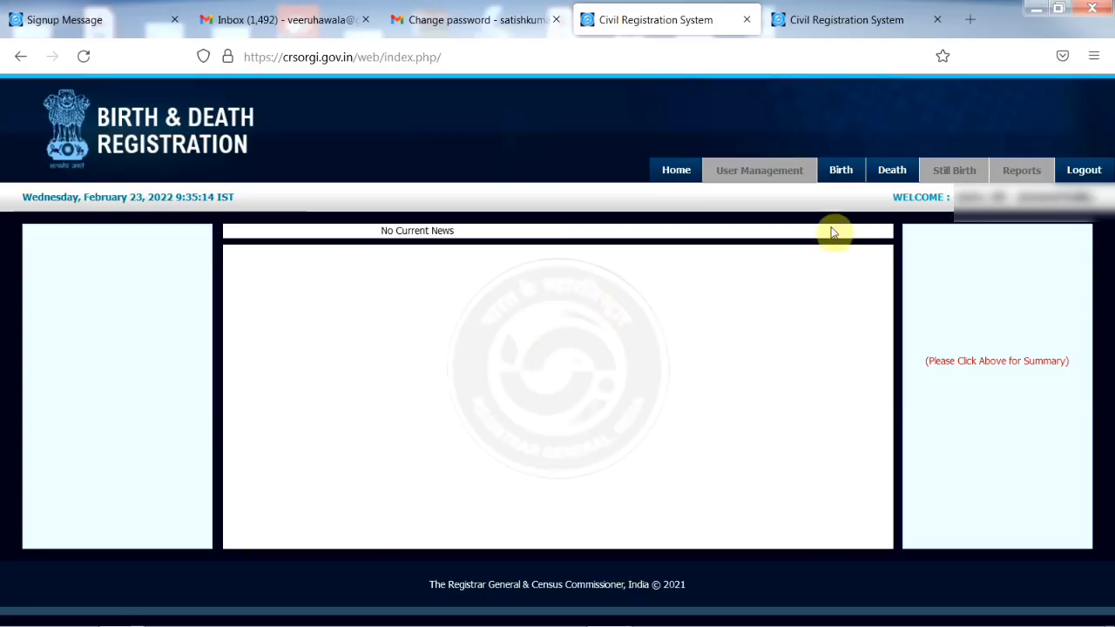
- Open a new birth registration form and choose English as the primary language
mouse_move(838, 181)
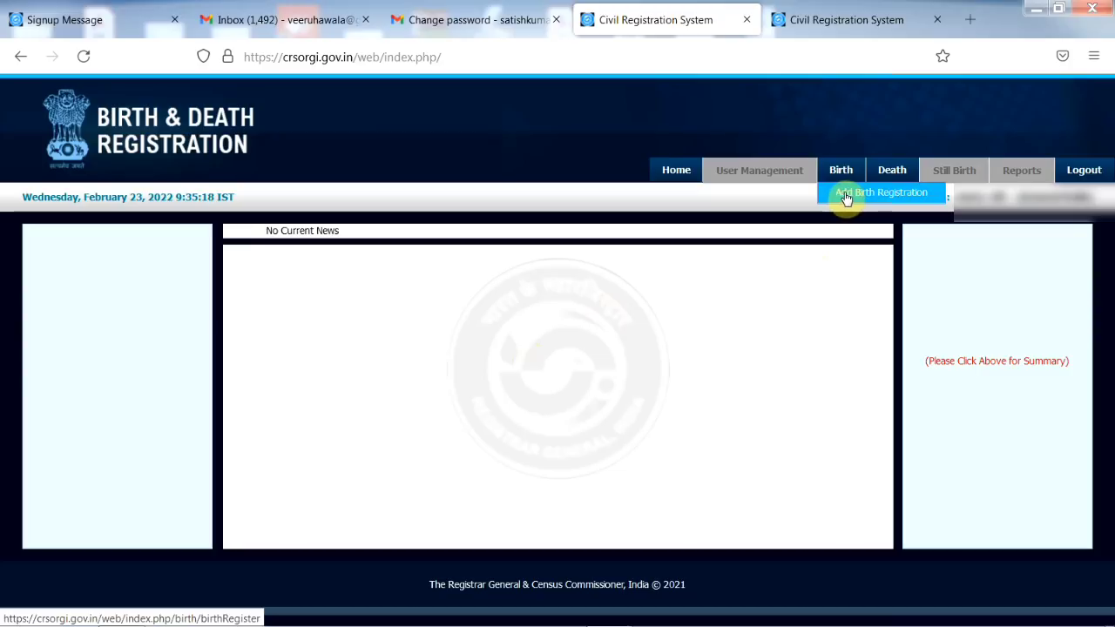
left_click(884, 193)
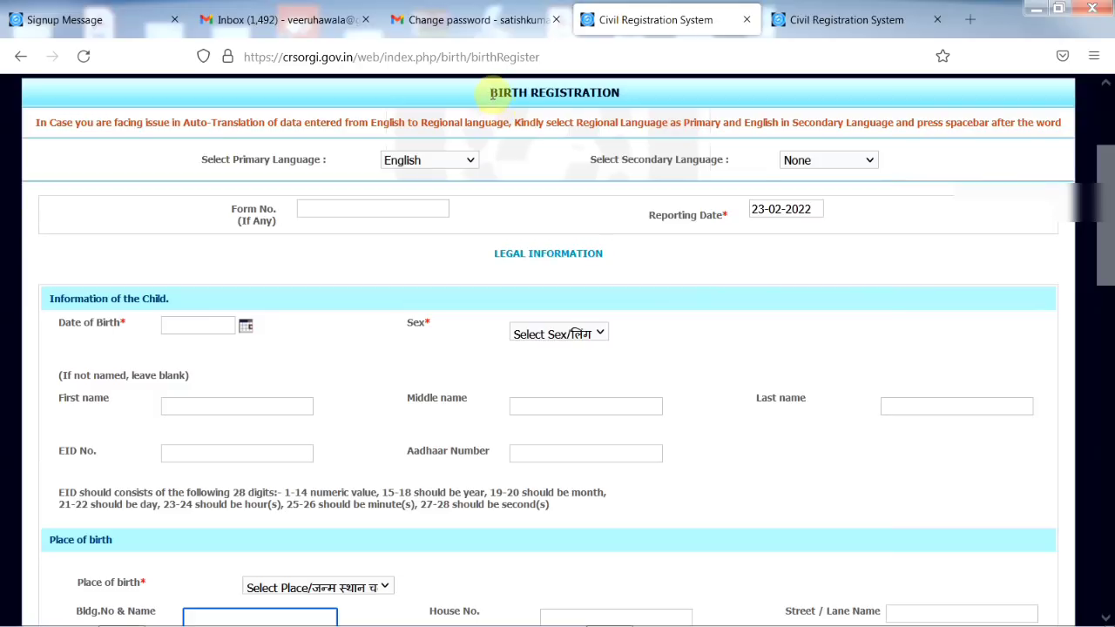
left_click(405, 165)
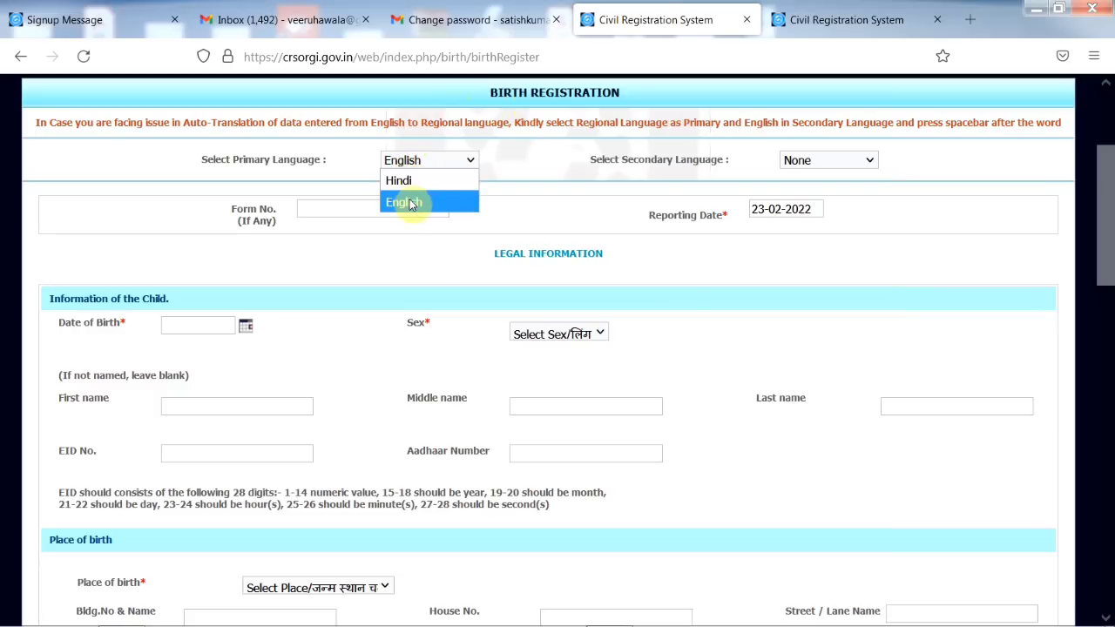
left_click(409, 205)
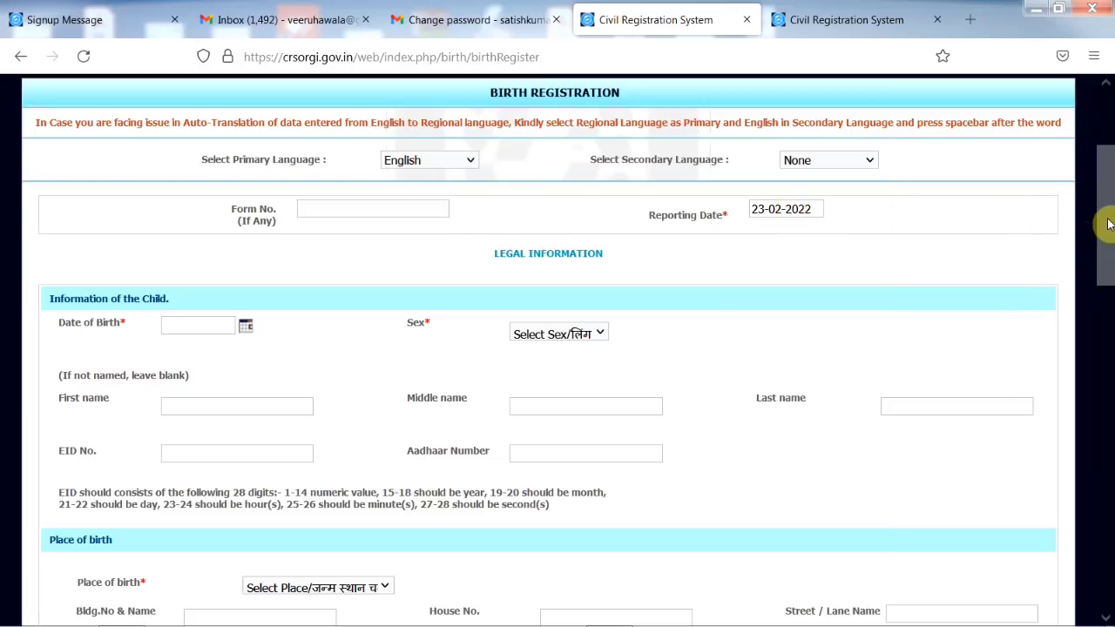
- Enter the child's date of birth and set the sex to Male, leaving the name fields blank
left_click_drag(1107, 224, 1109, 276)
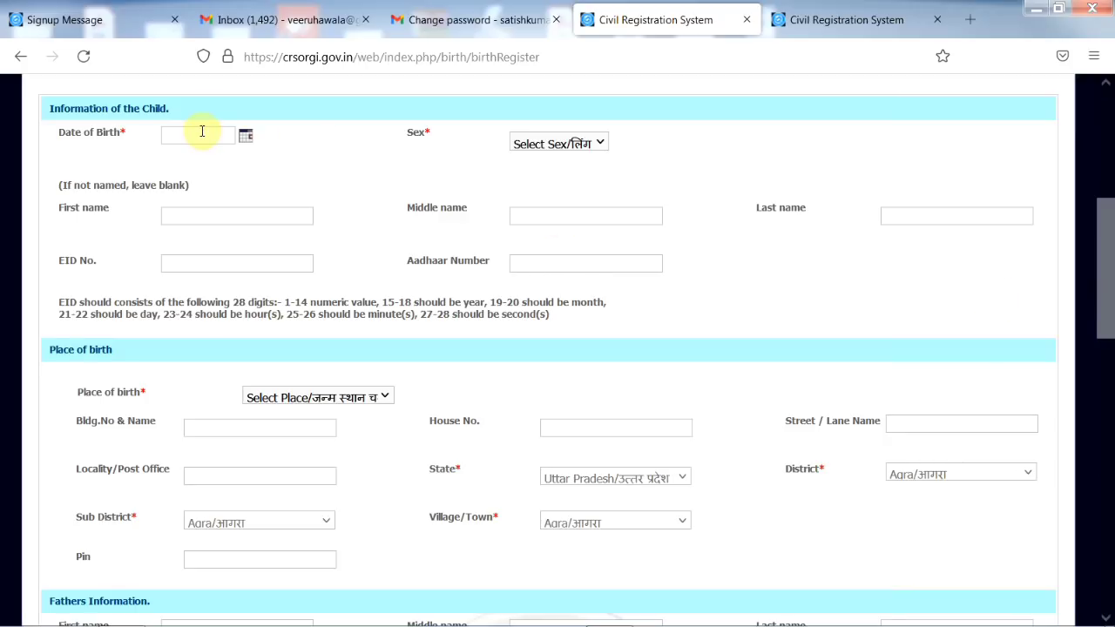
left_click(246, 140)
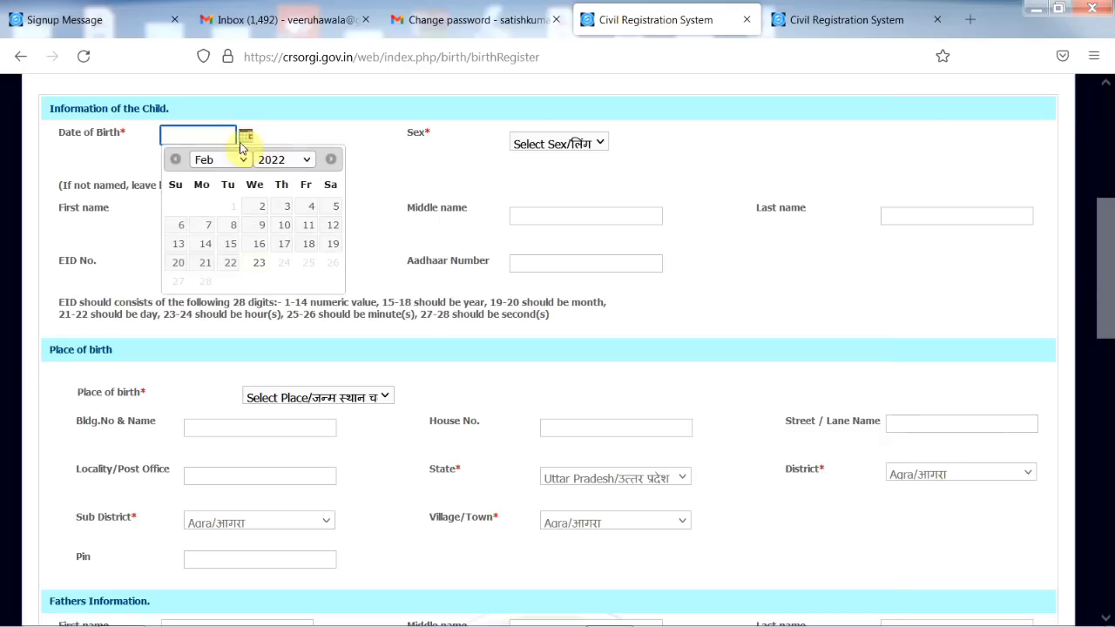
left_click(260, 211)
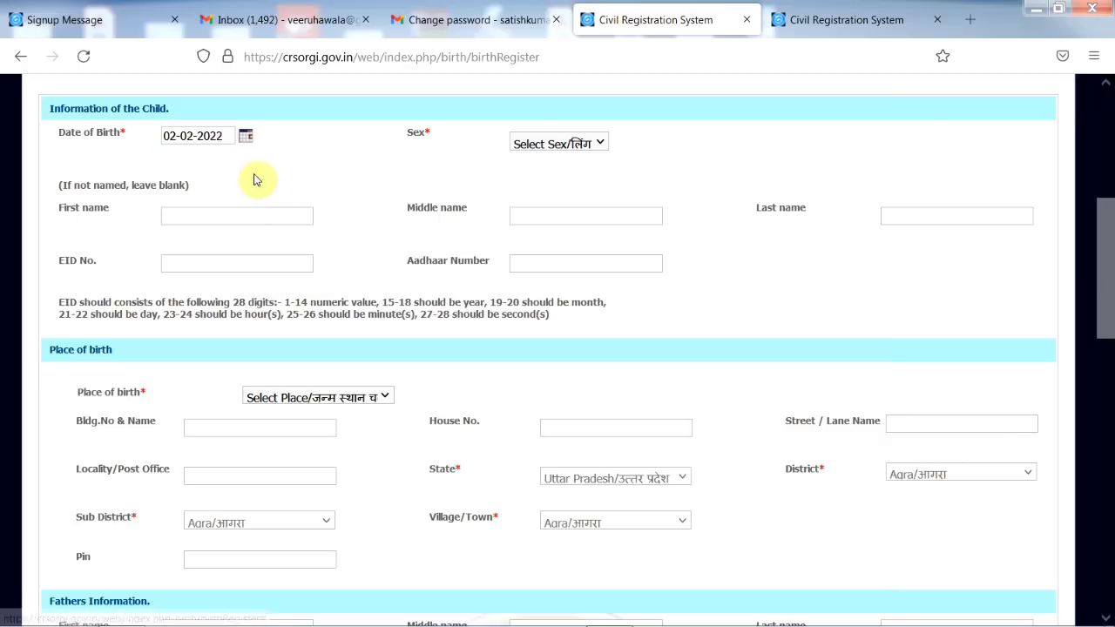
left_click(547, 152)
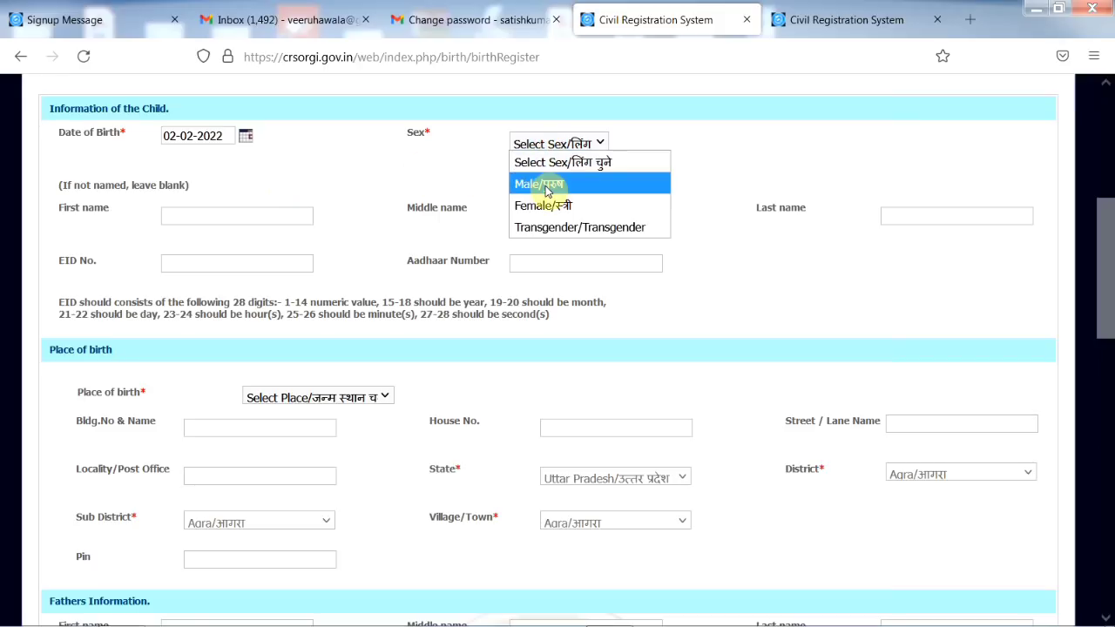
left_click(541, 183)
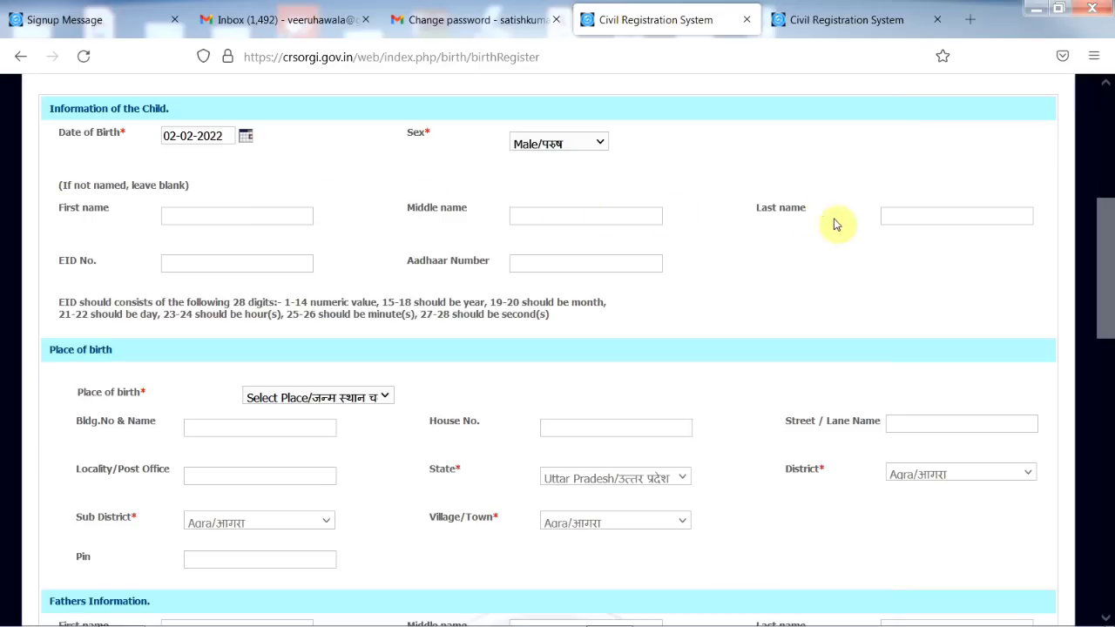
left_click(917, 222)
left_click(731, 242)
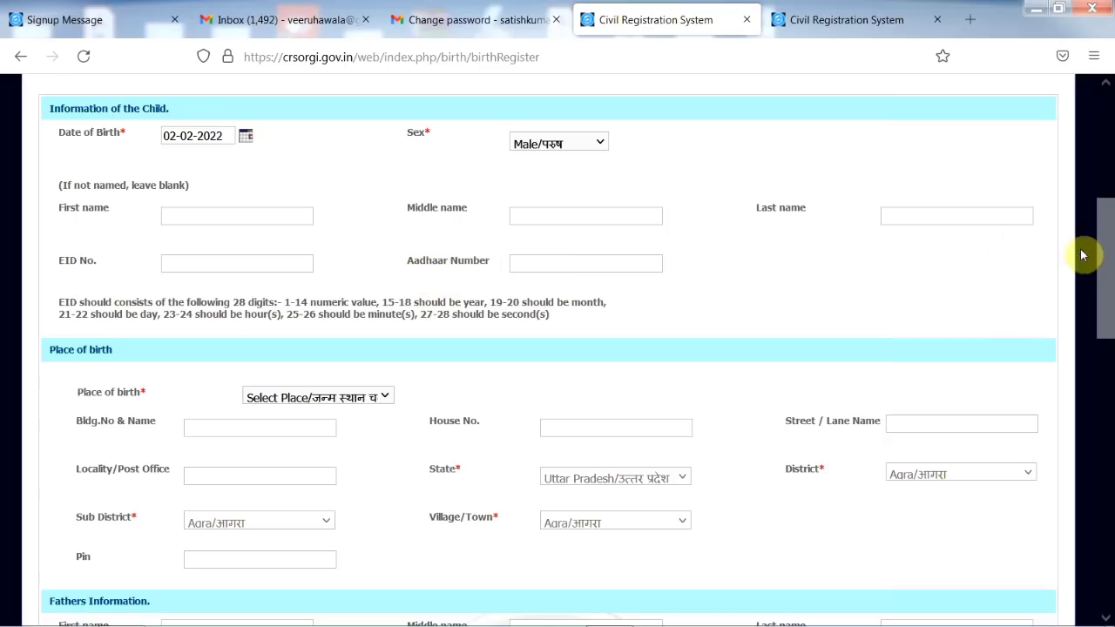
- Set the place of birth to House in the birth registration form
scroll(1106, 294, "down", 1)
scroll(1106, 294, "down", 3)
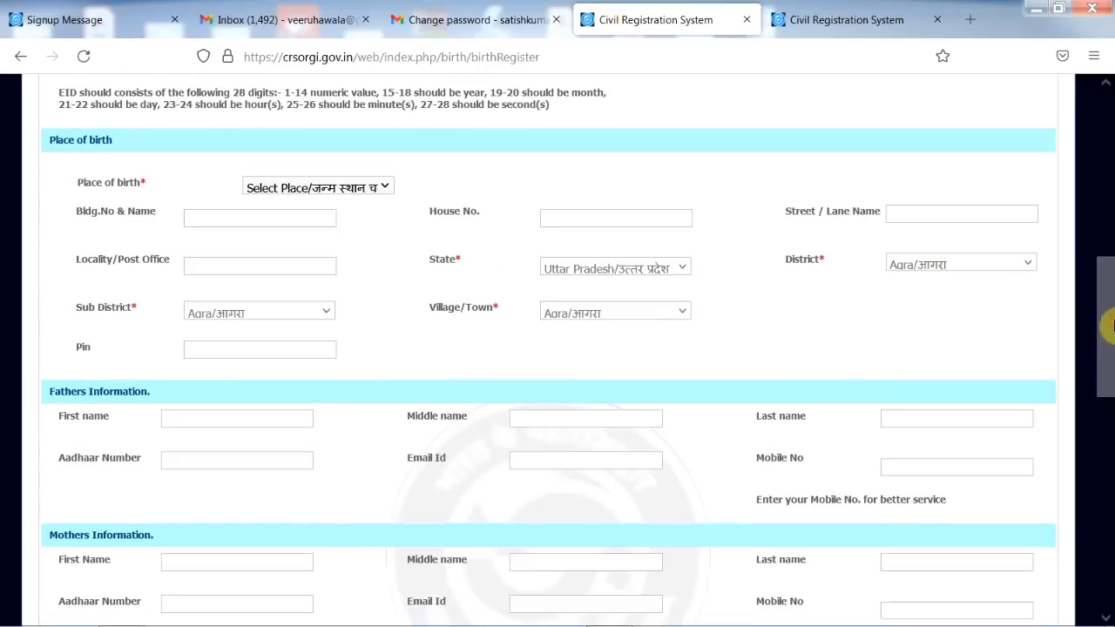
left_click_drag(43, 139, 120, 155)
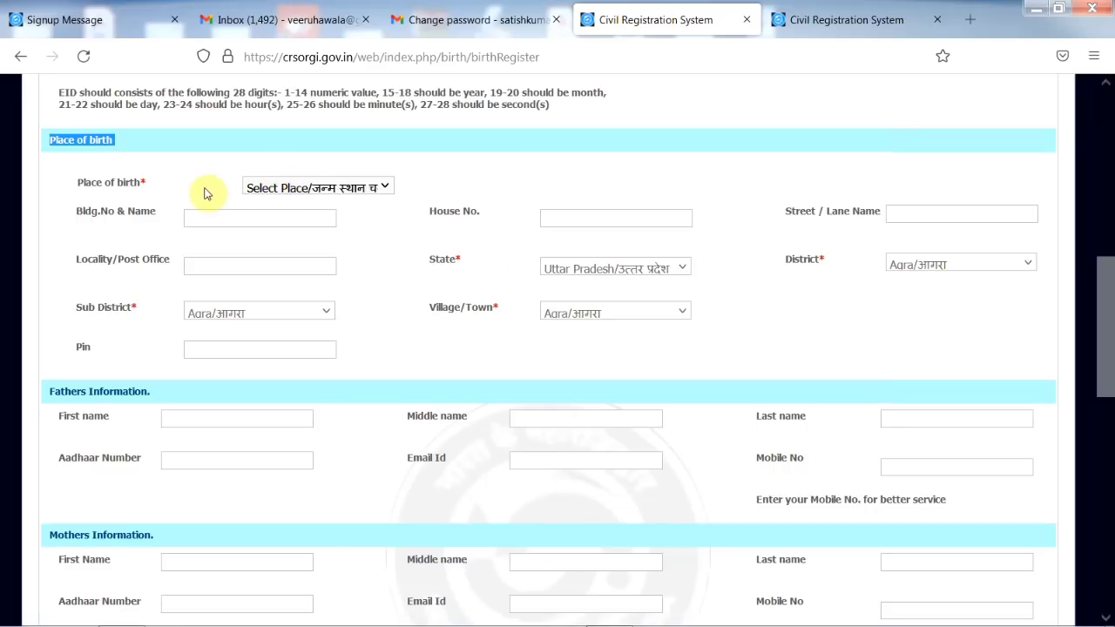
left_click(296, 193)
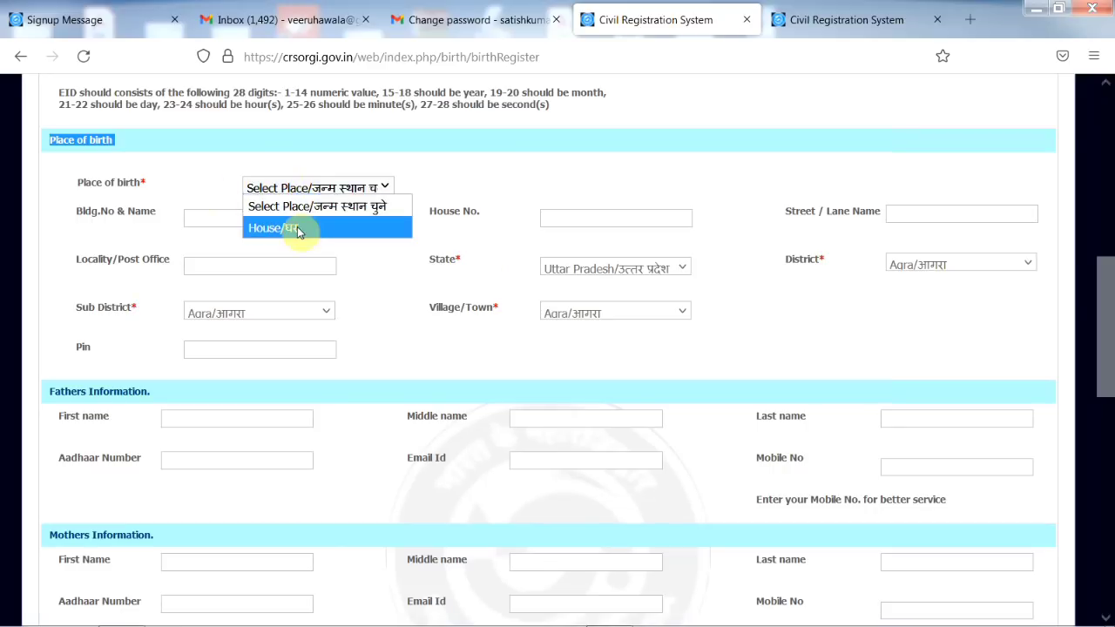
left_click(297, 230)
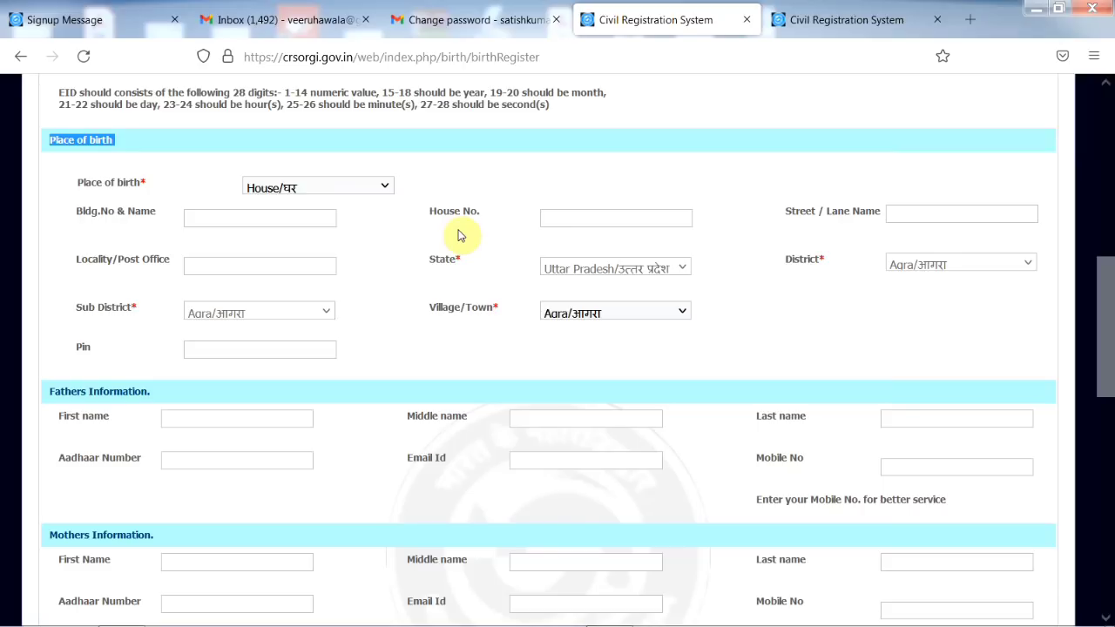
left_click(256, 224)
left_click(604, 216)
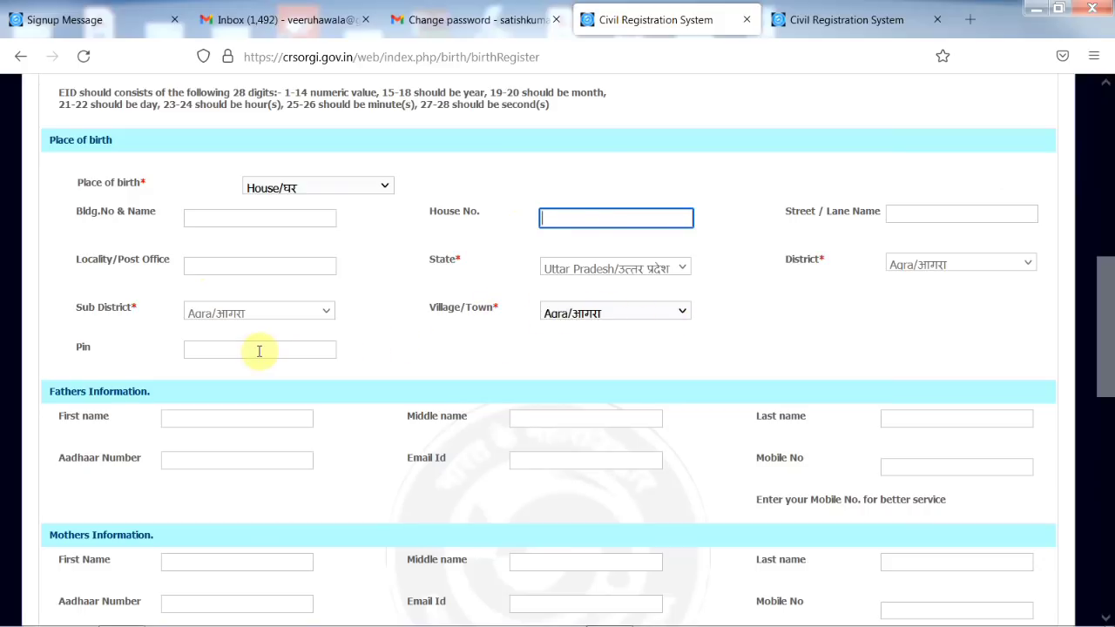
- Examine the father's, mother's, parents' address and informant sections of the legal information form
left_click_drag(1108, 327, 1109, 411)
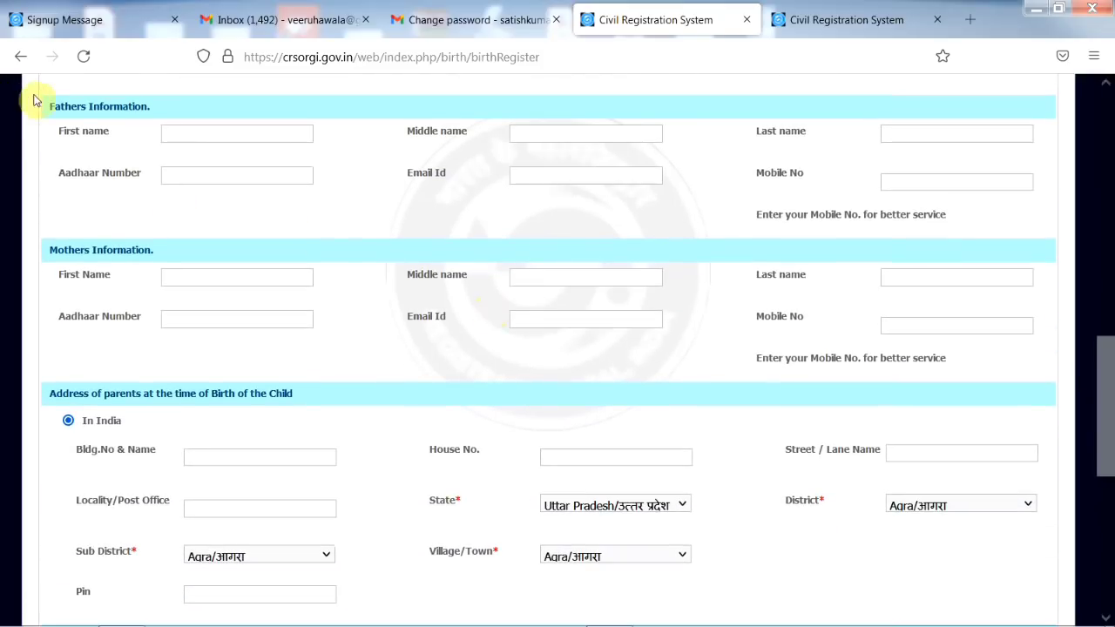
left_click_drag(44, 105, 157, 113)
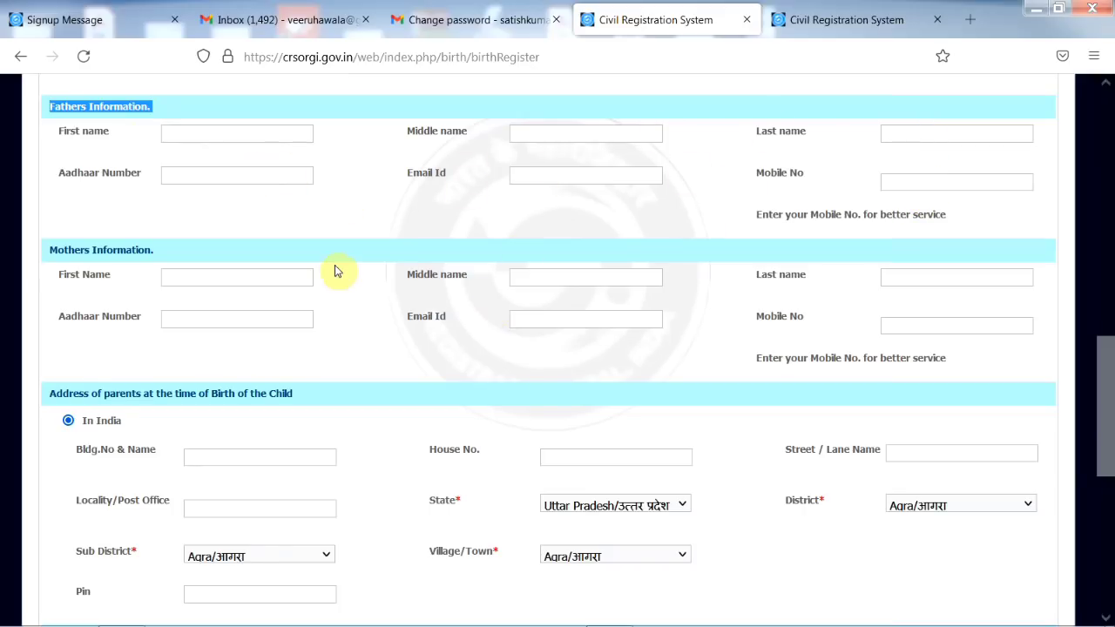
left_click_drag(43, 249, 154, 252)
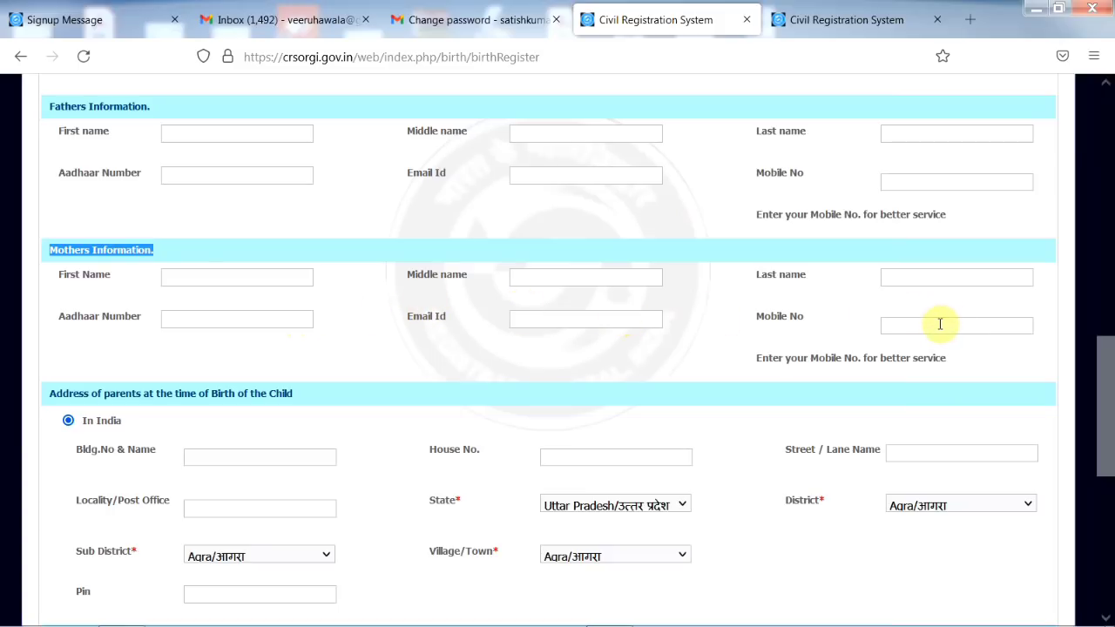
left_click_drag(1109, 393, 1108, 468)
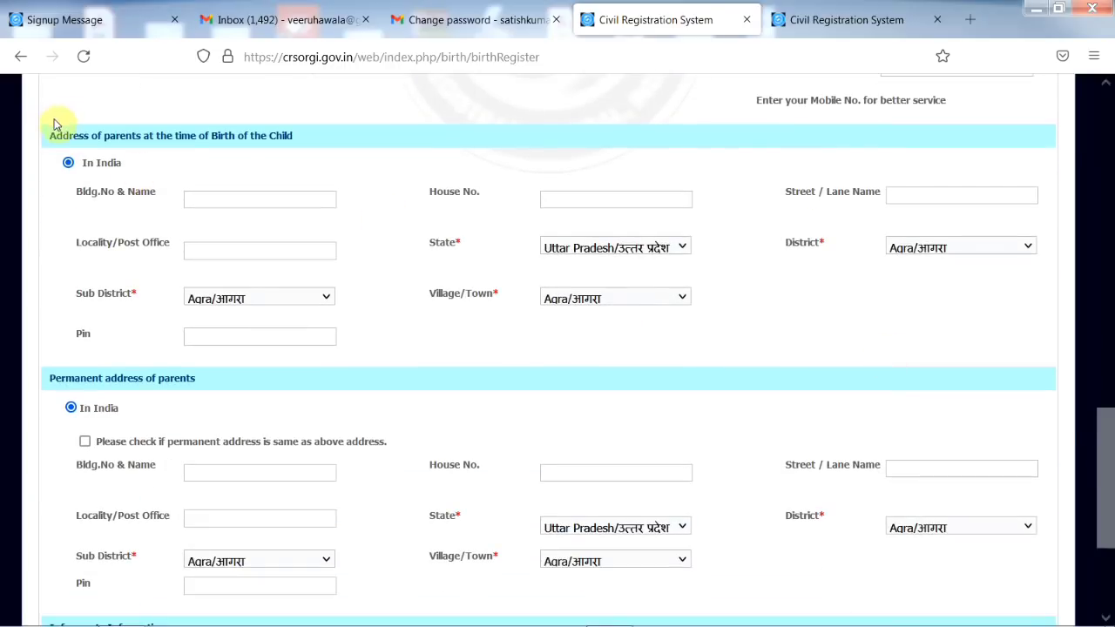
left_click_drag(51, 139, 302, 148)
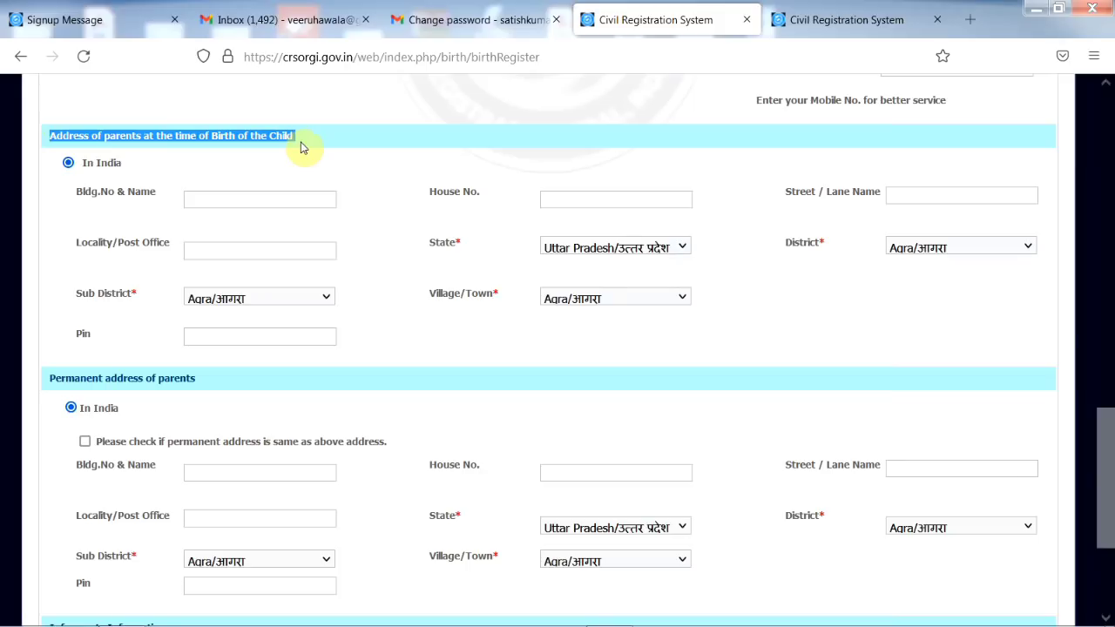
left_click(255, 198)
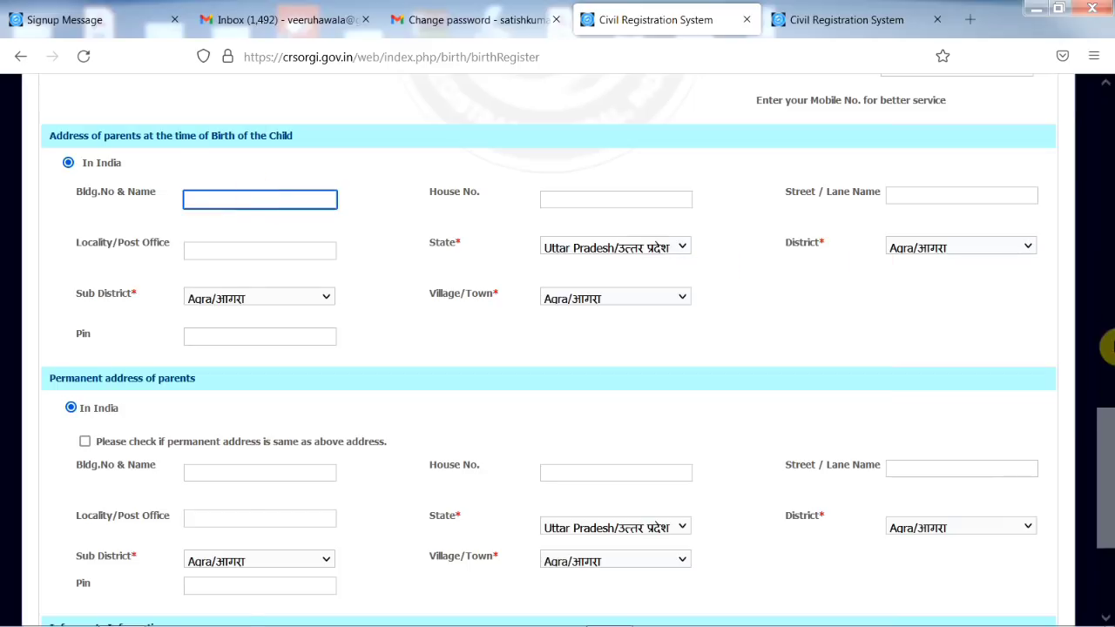
scroll(1106, 450, "down", 3)
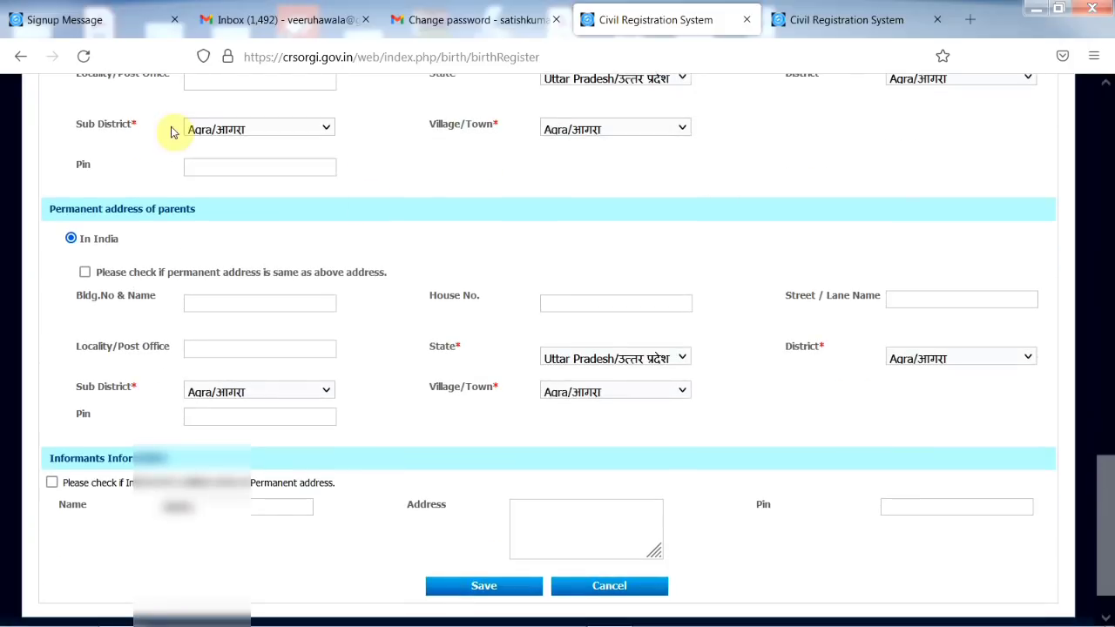
left_click_drag(75, 209, 169, 224)
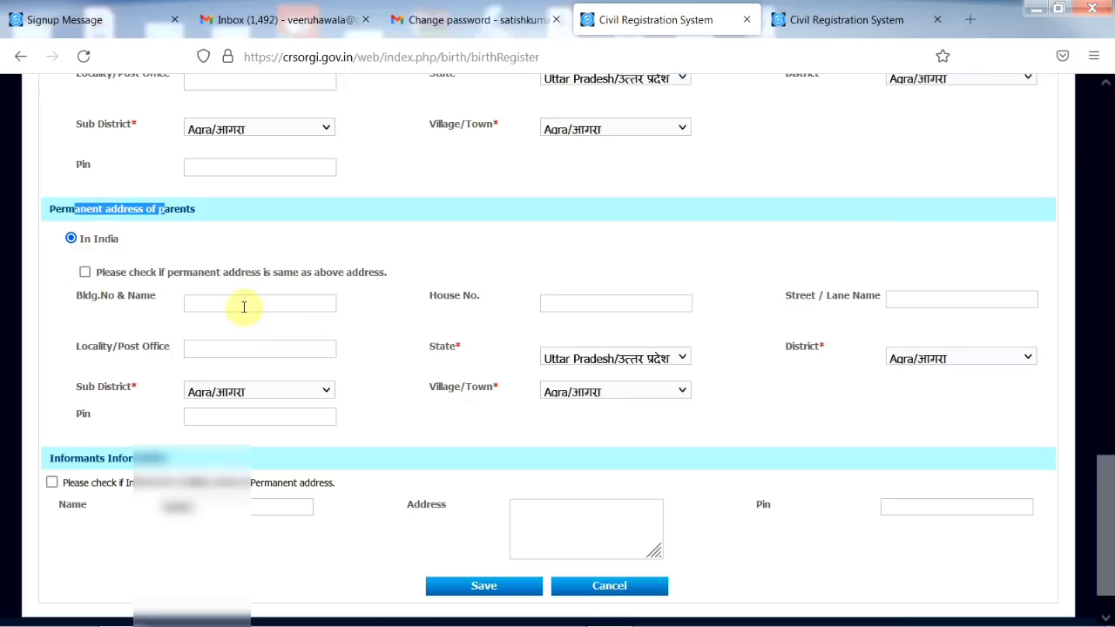
scroll(1106, 499, "down", 1)
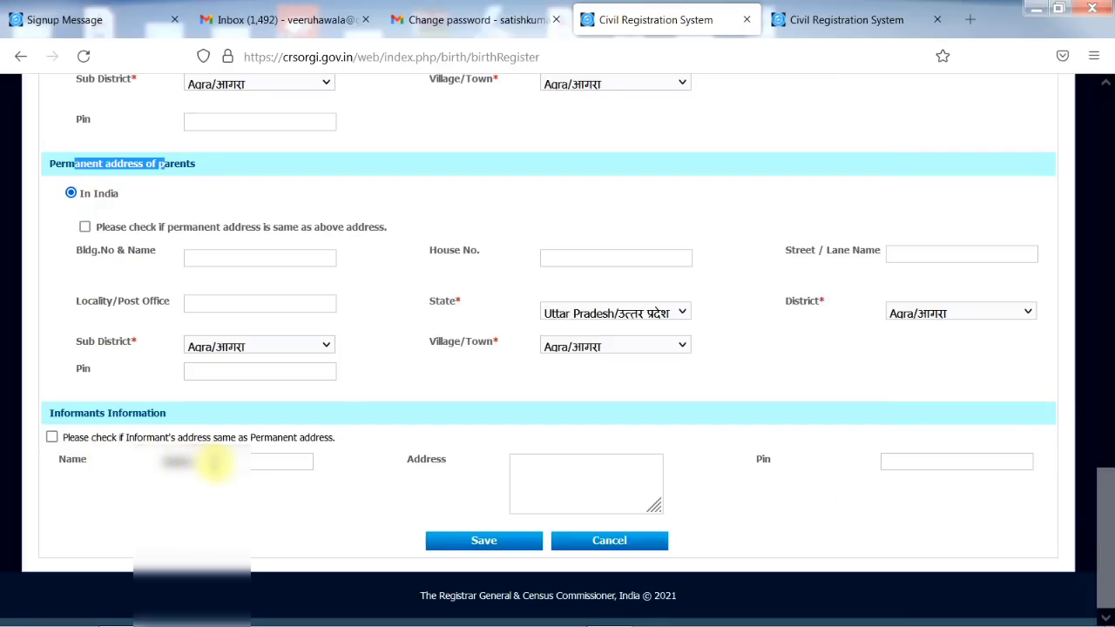
- Save the legal information and review the mother's town or village of residence section of the statistical form
left_click(501, 541)
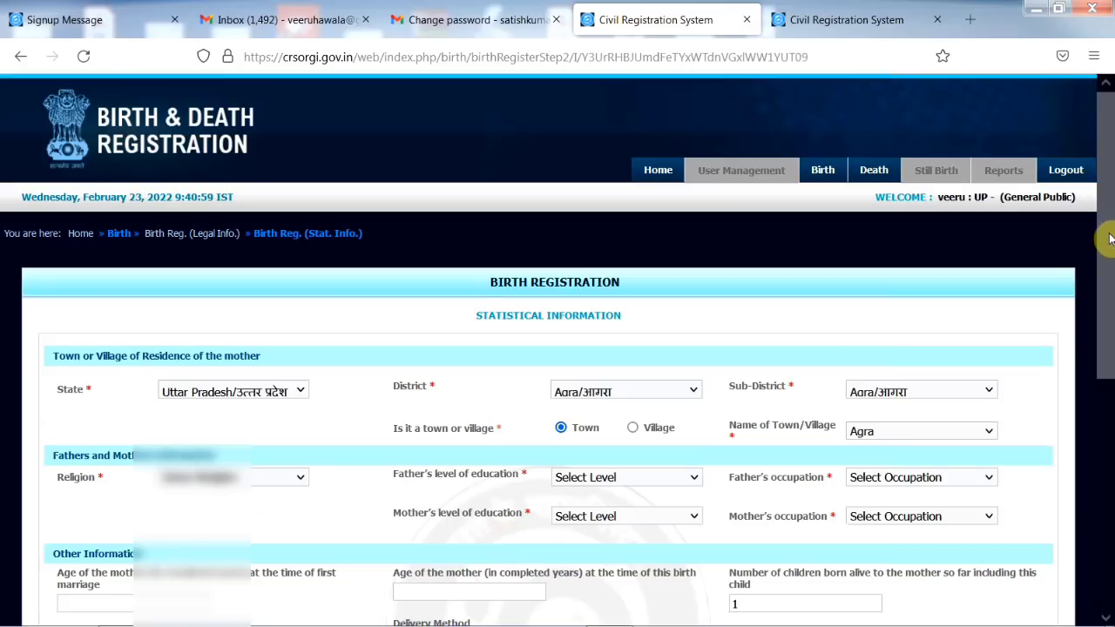
scroll(1109, 238, "down", 3)
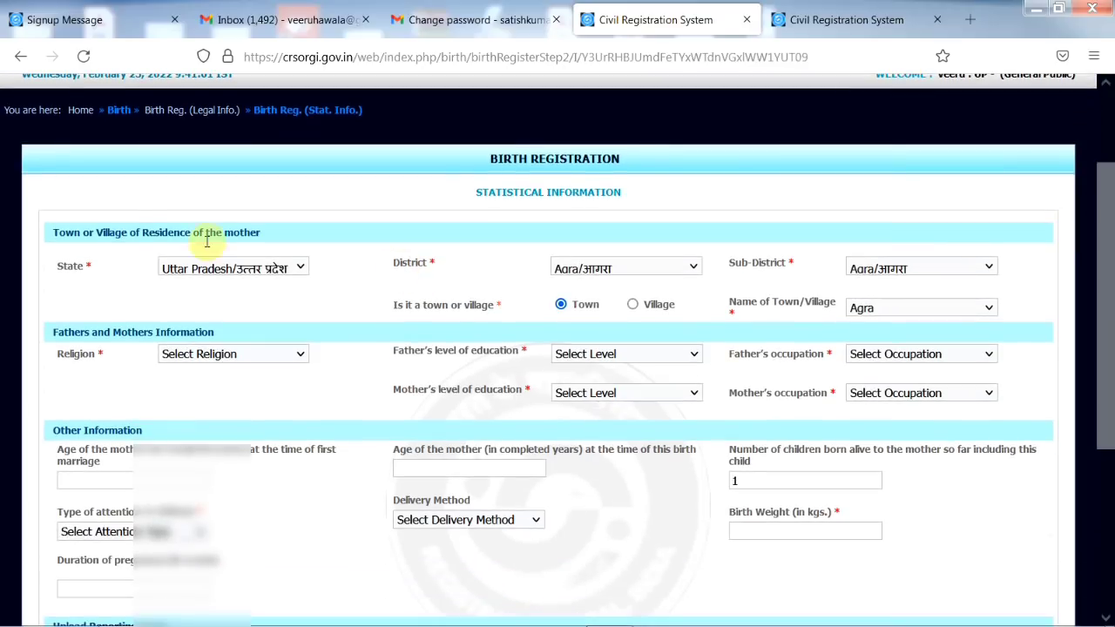
left_click_drag(73, 233, 248, 233)
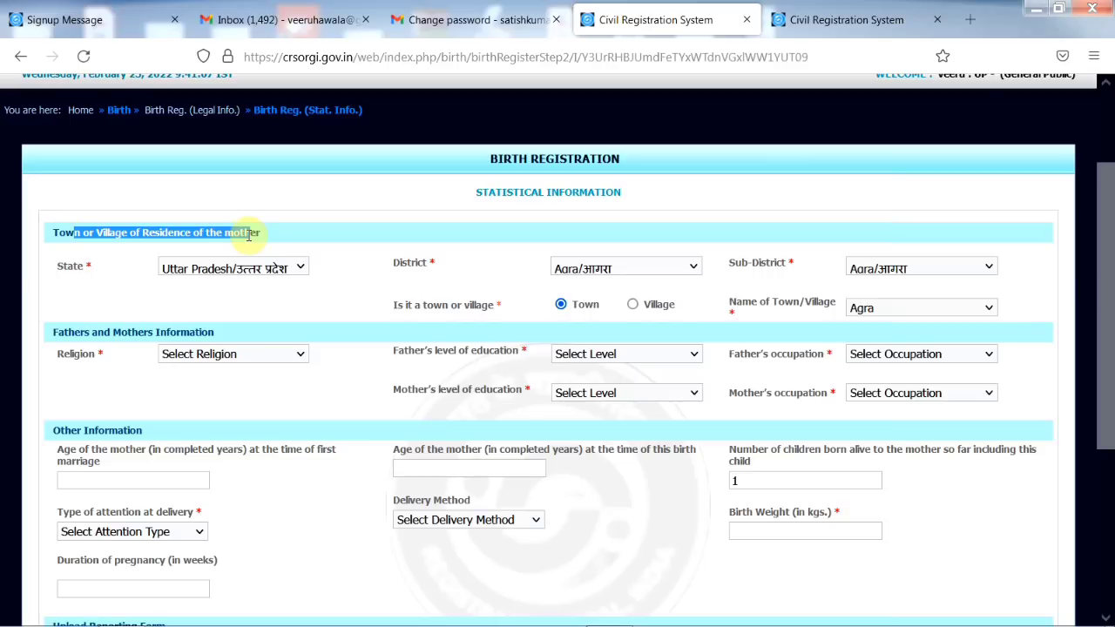
- Set the parents' religion to Hindu in the fathers and mothers information section
left_click_drag(248, 234, 252, 234)
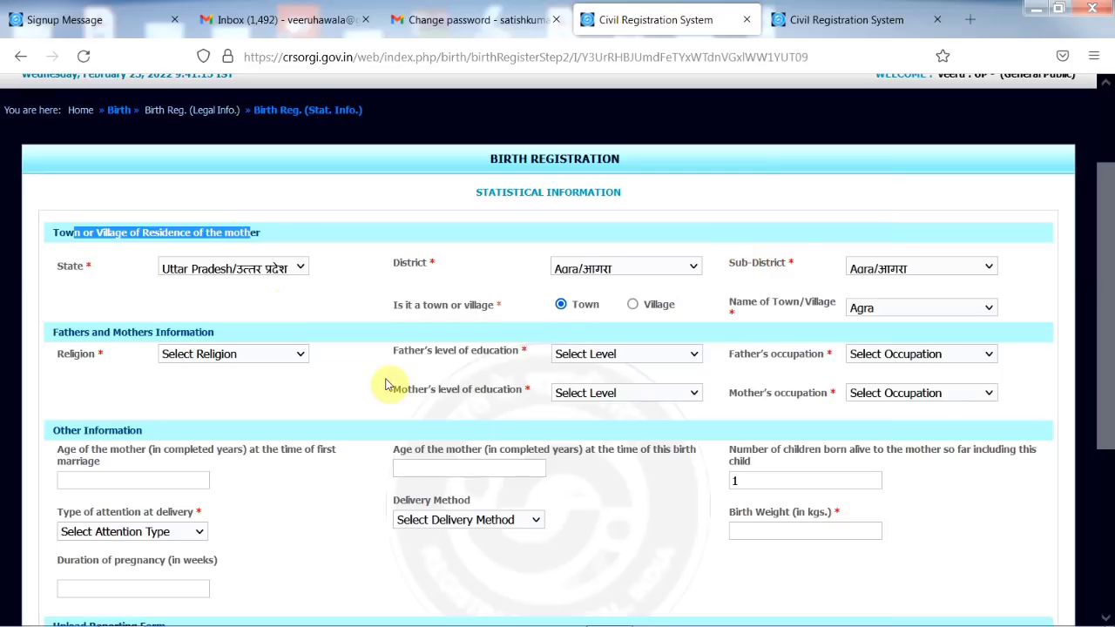
left_click_drag(55, 328, 190, 332)
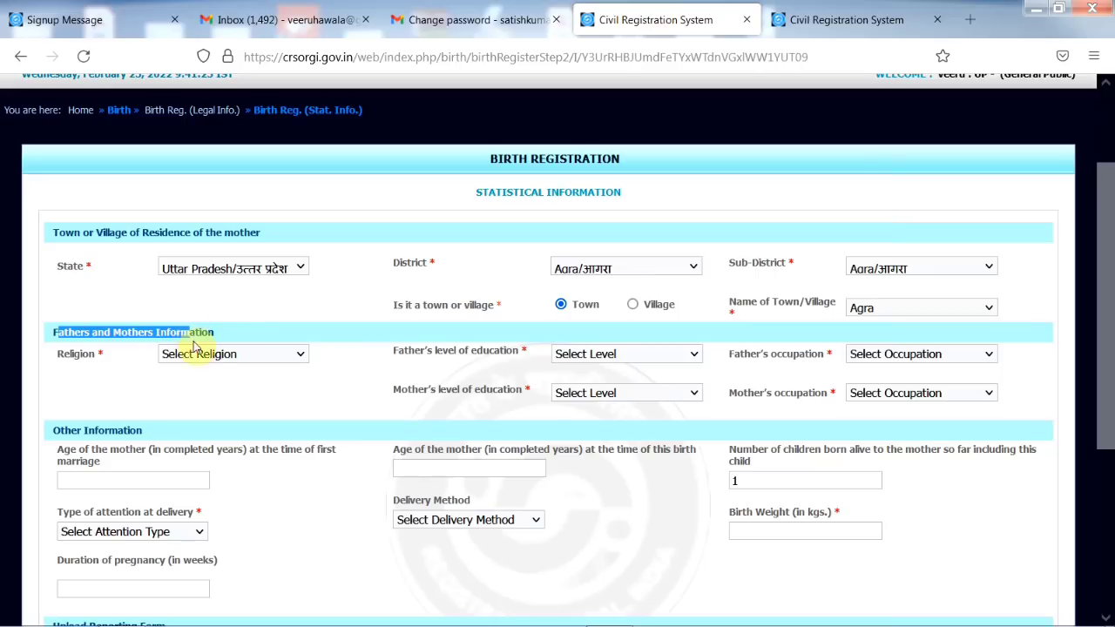
left_click(213, 353)
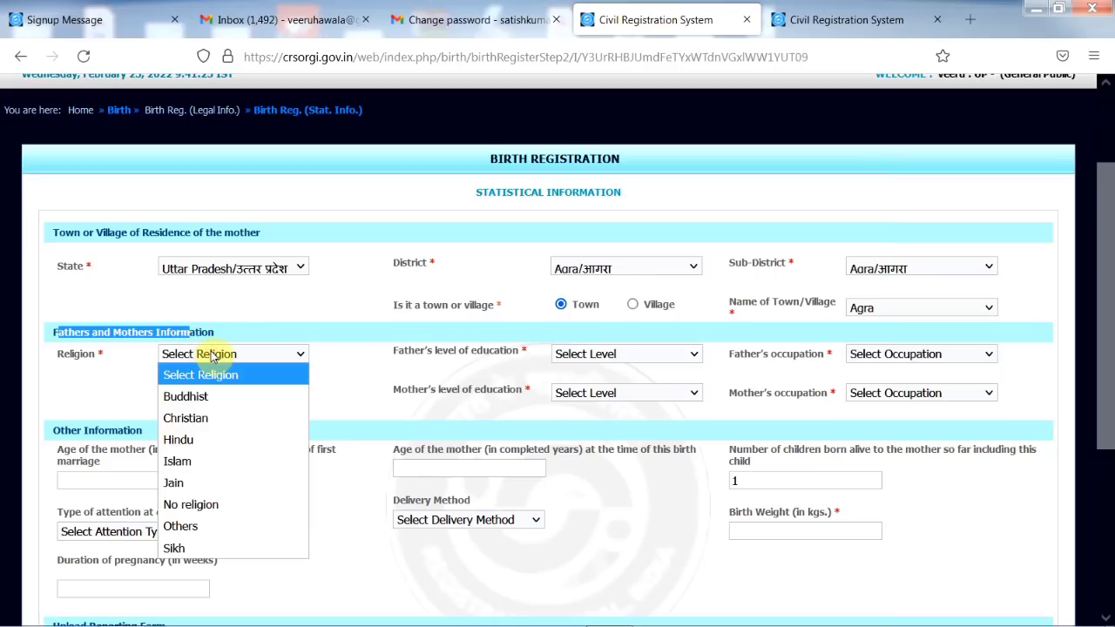
left_click(210, 440)
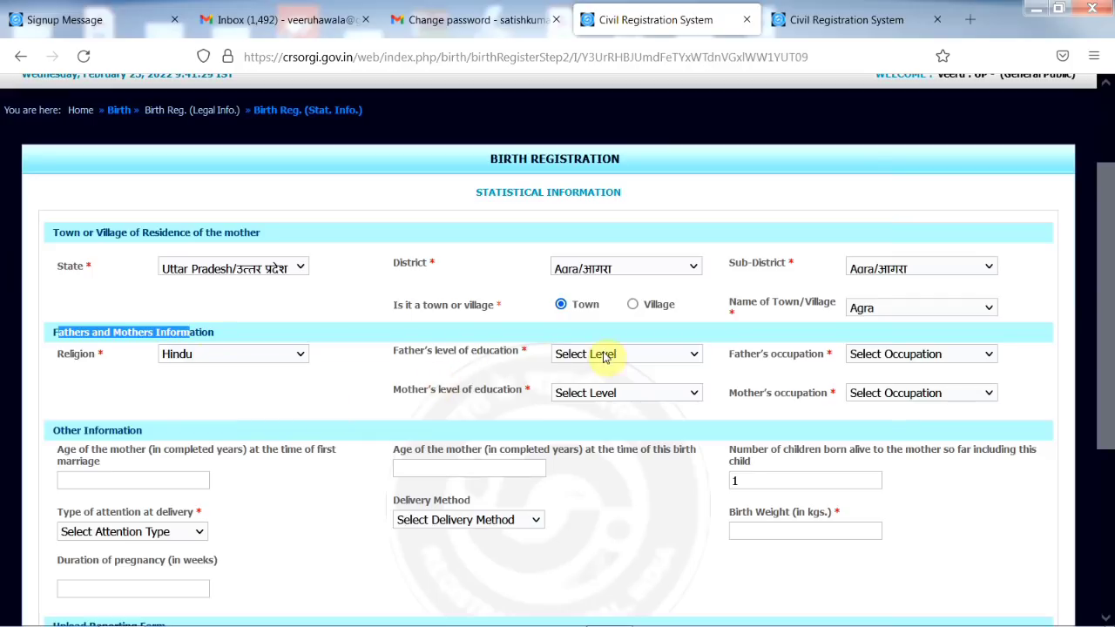
- Set the father's level of education to Literate without formal education and the mother's to Primary
left_click_drag(512, 347, 404, 352)
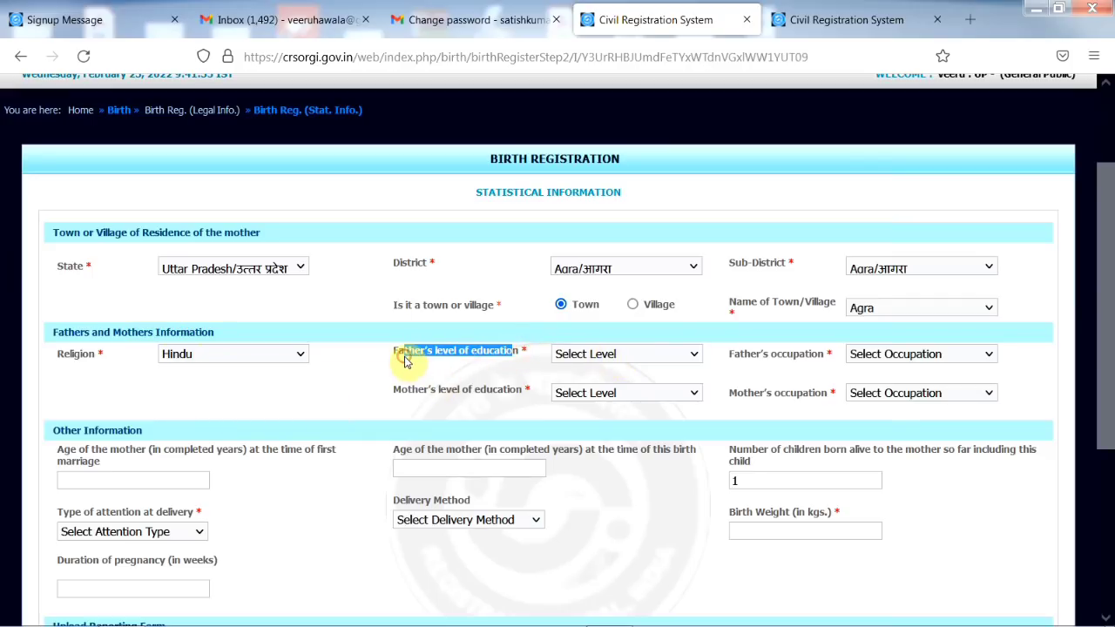
left_click(574, 353)
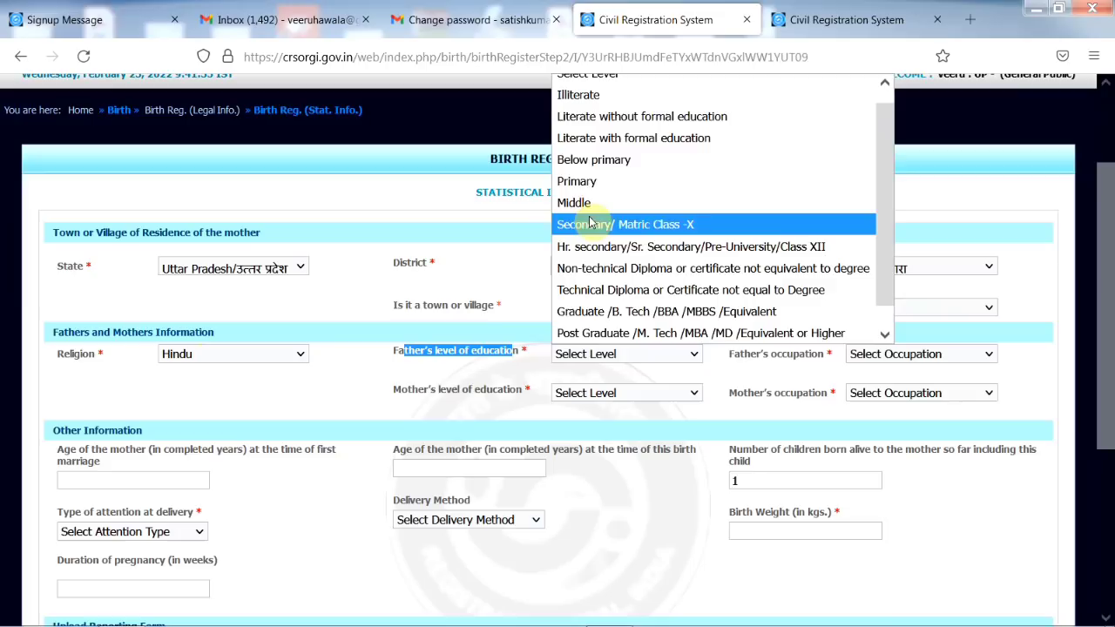
left_click(575, 116)
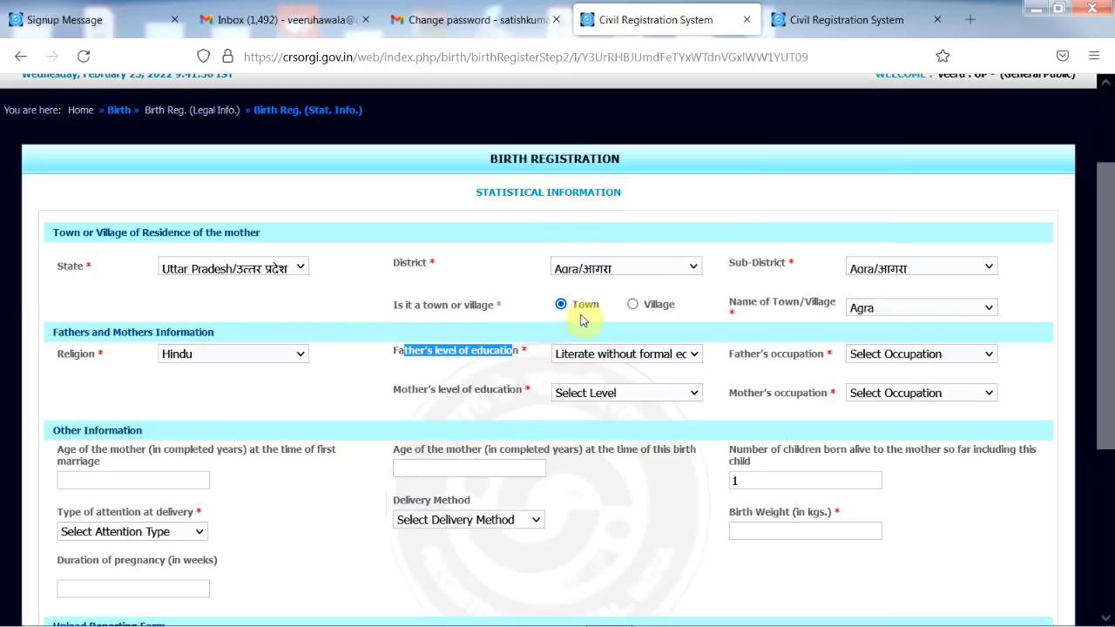
left_click(585, 394)
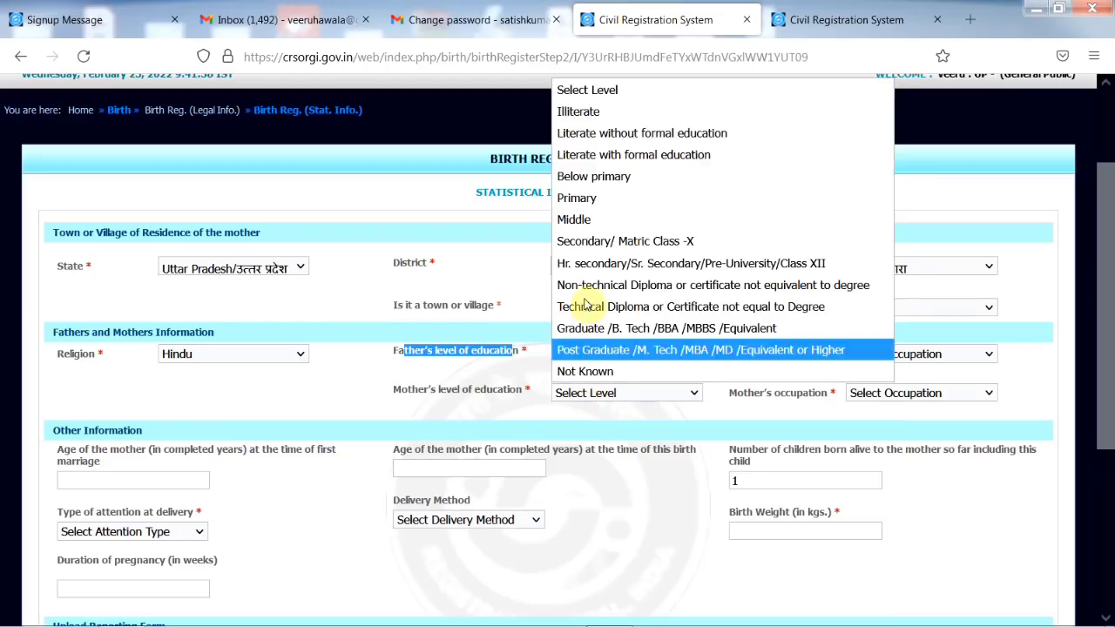
left_click(581, 202)
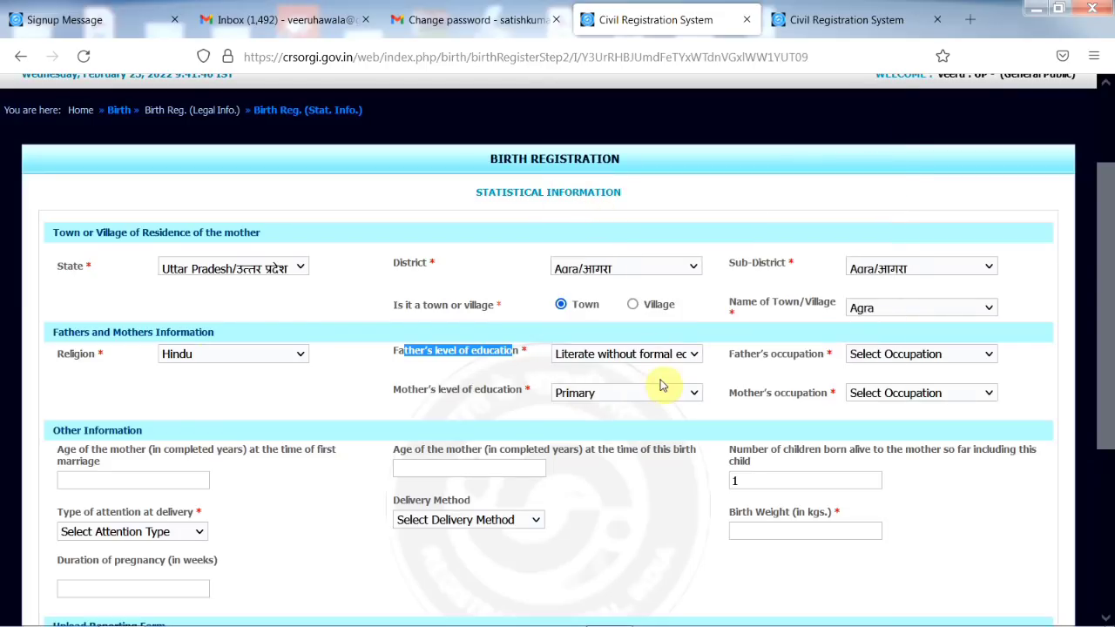
- Set the father's occupation to Professional and the mother's occupation to Housewife/Househusband
left_click(828, 369)
left_click_drag(749, 354, 819, 353)
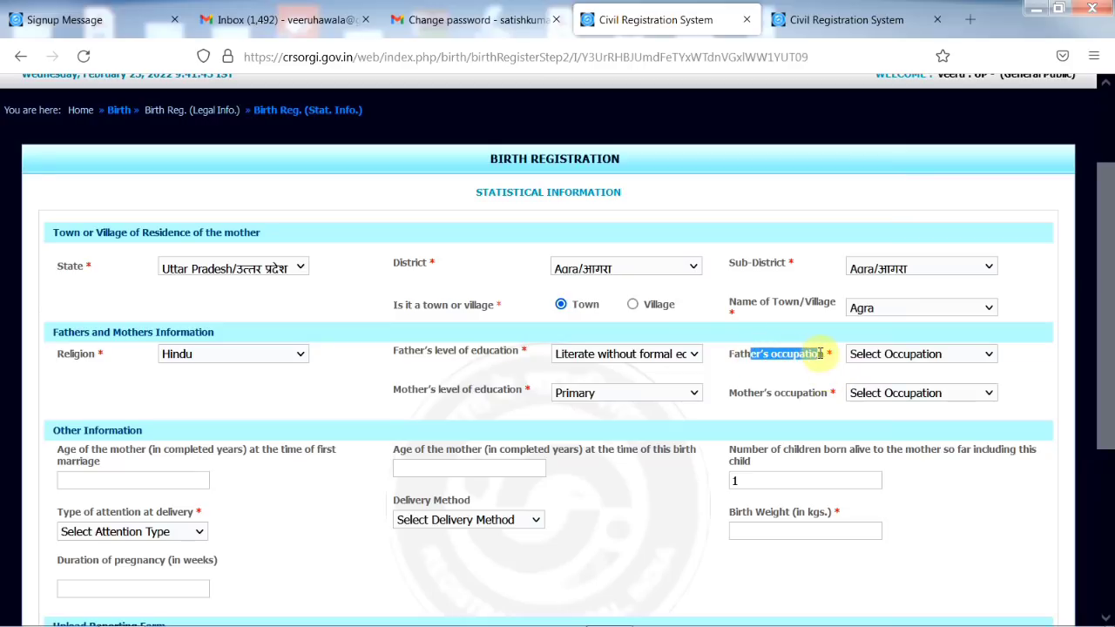
left_click(893, 354)
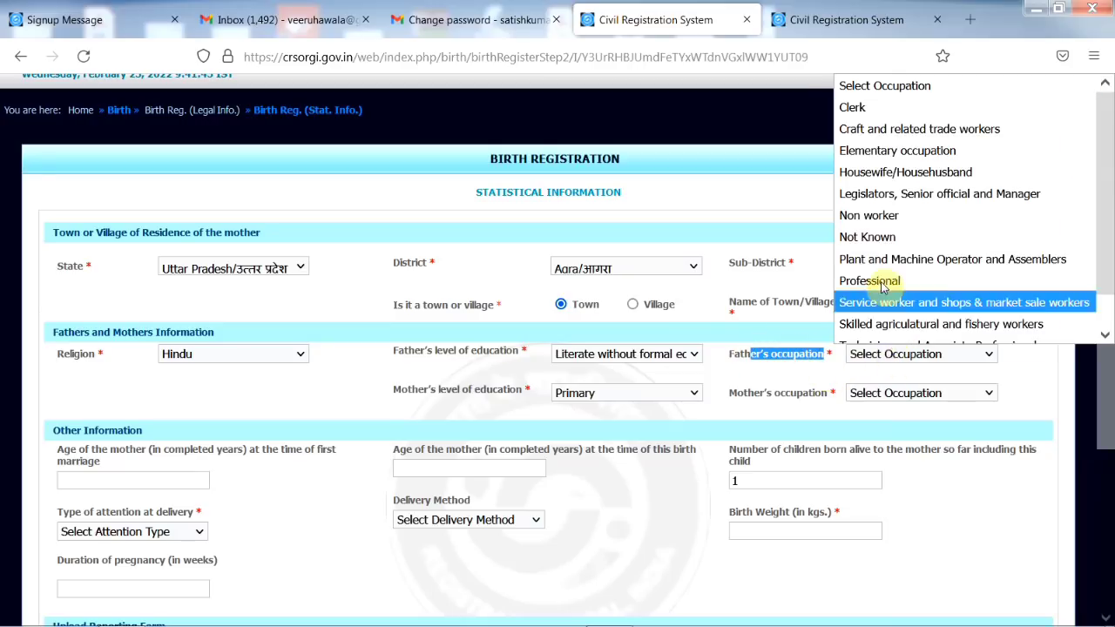
left_click(881, 281)
left_click(899, 393)
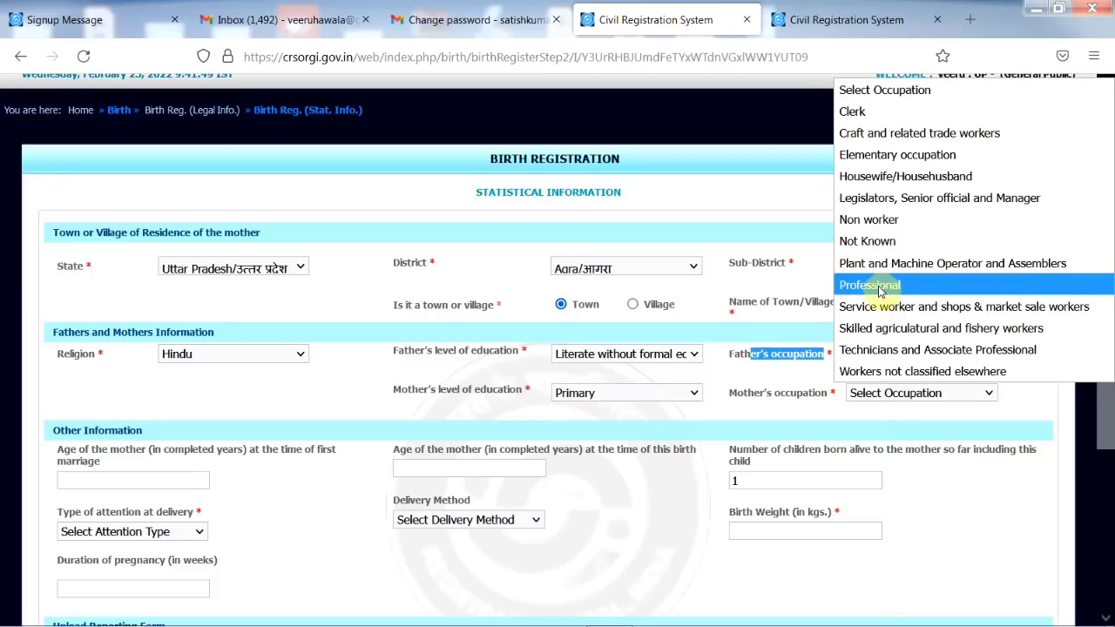
left_click(863, 176)
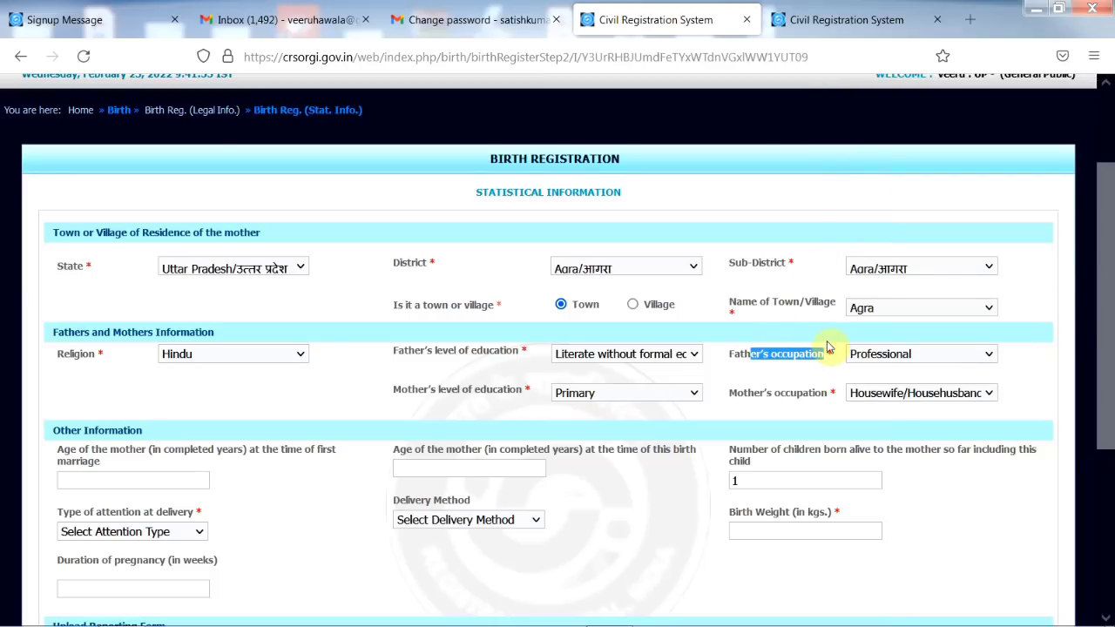
- Set the type of attention at delivery to Relatives or others and the delivery method to Normal
left_click_drag(1106, 353, 1106, 500)
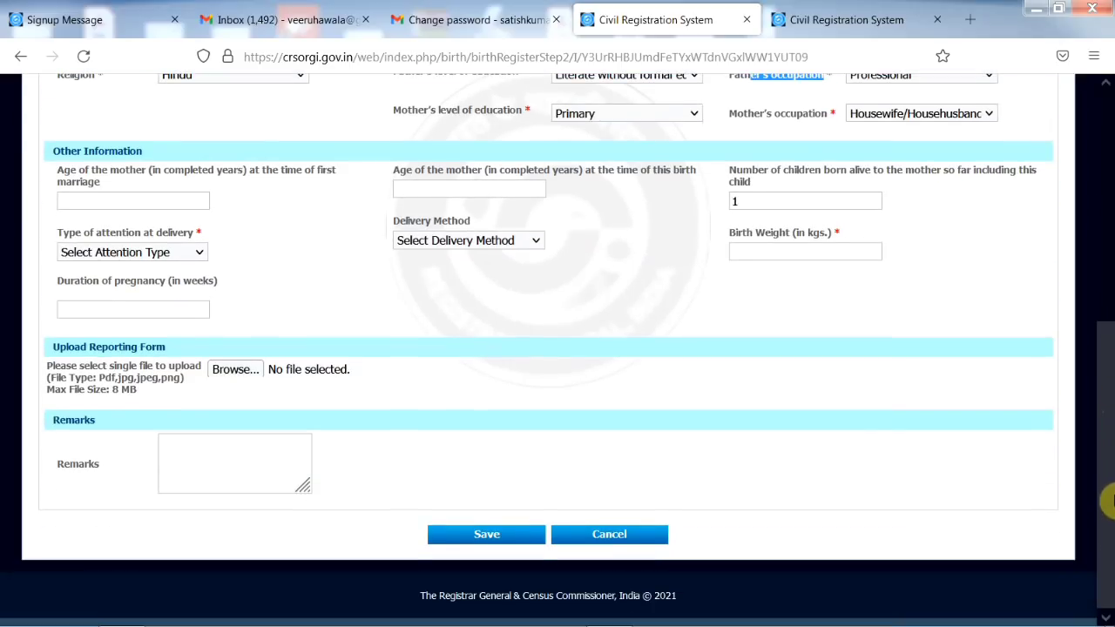
scroll(1036, 466, "up", 3)
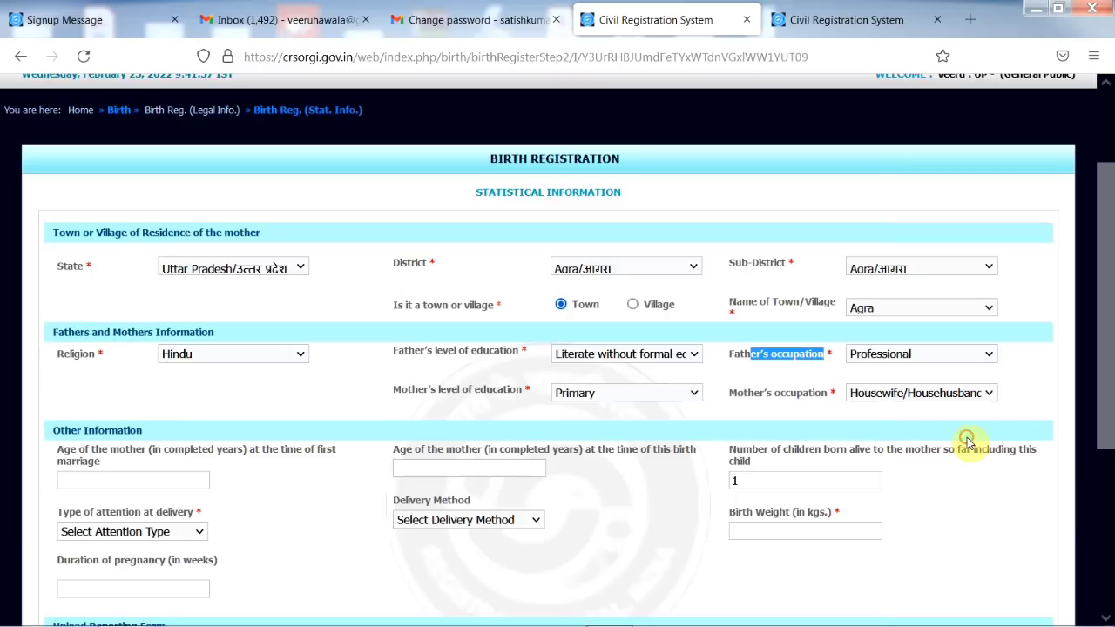
scroll(336, 374, "down", 2)
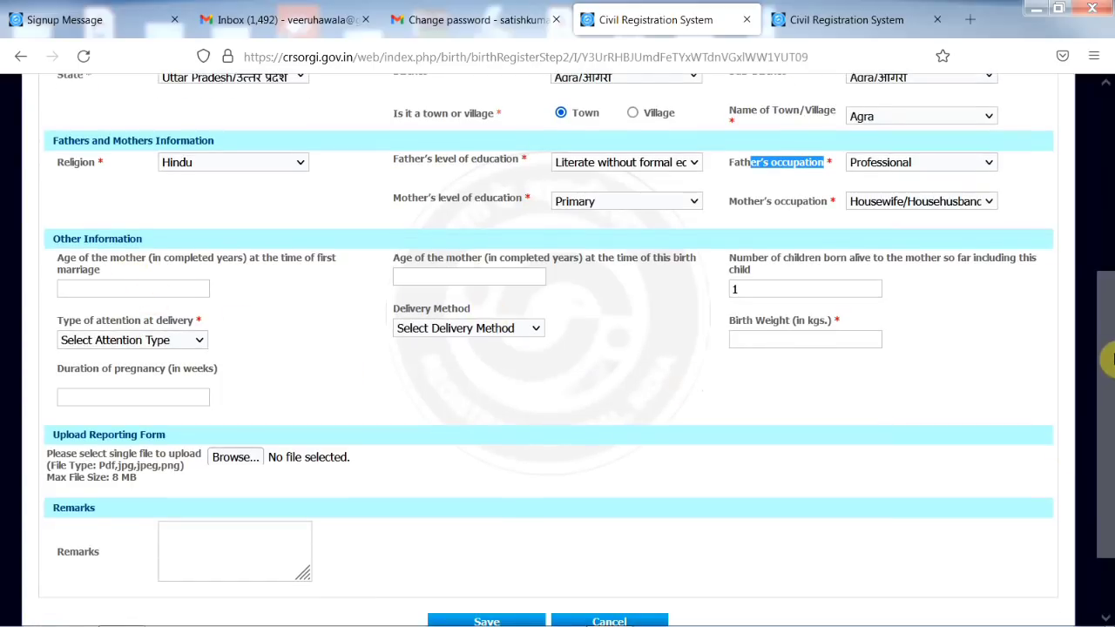
scroll(1104, 349, "down", 2)
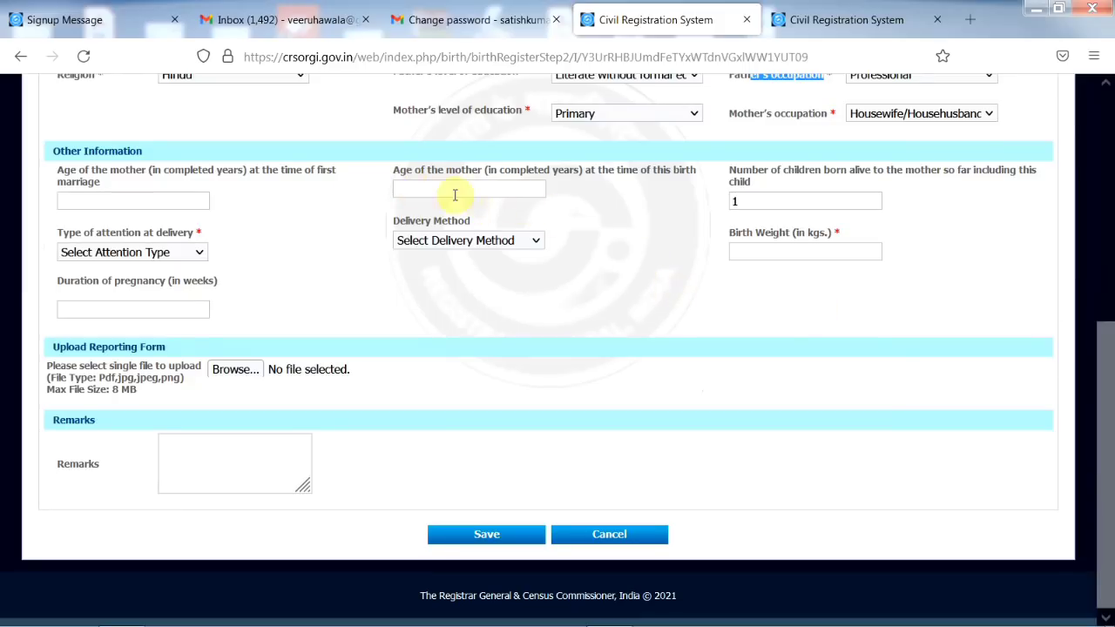
left_click(193, 232)
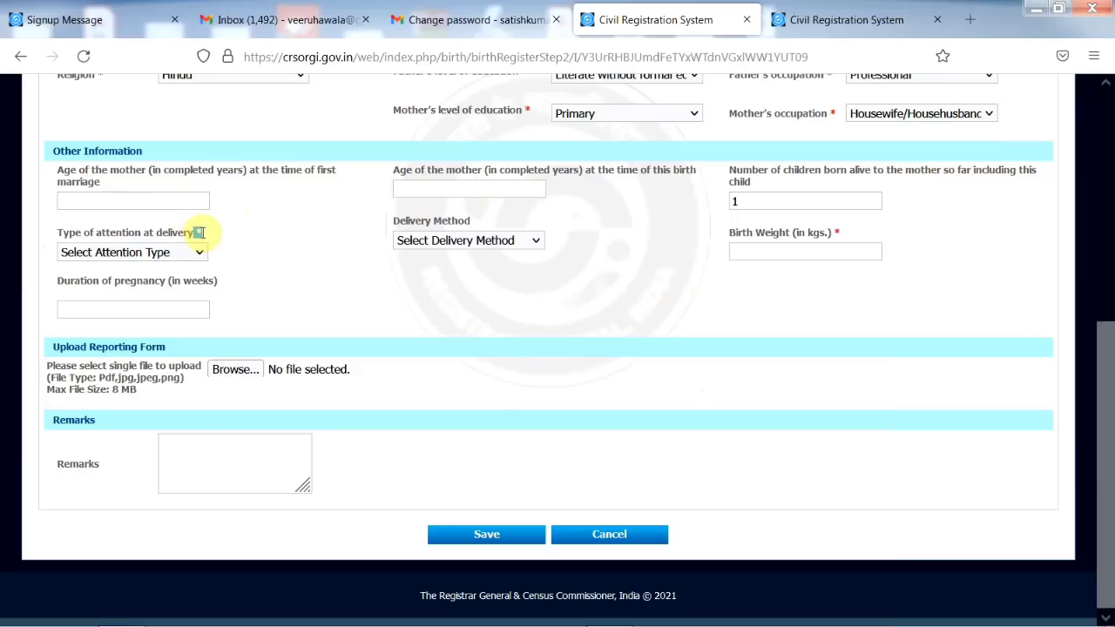
mouse_move(199, 232)
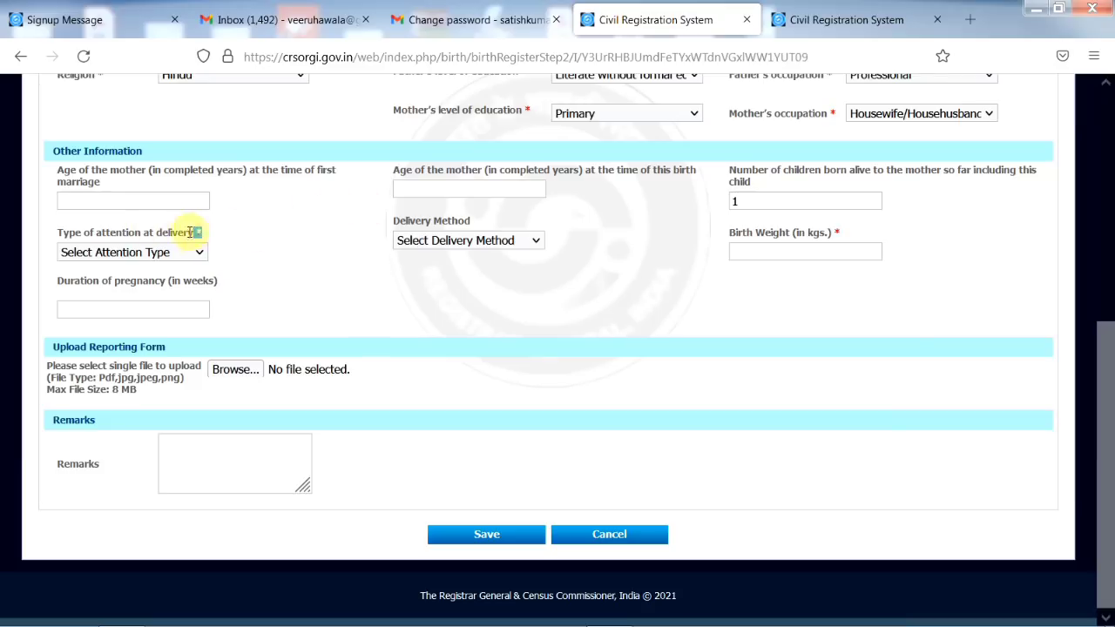
left_click(133, 251)
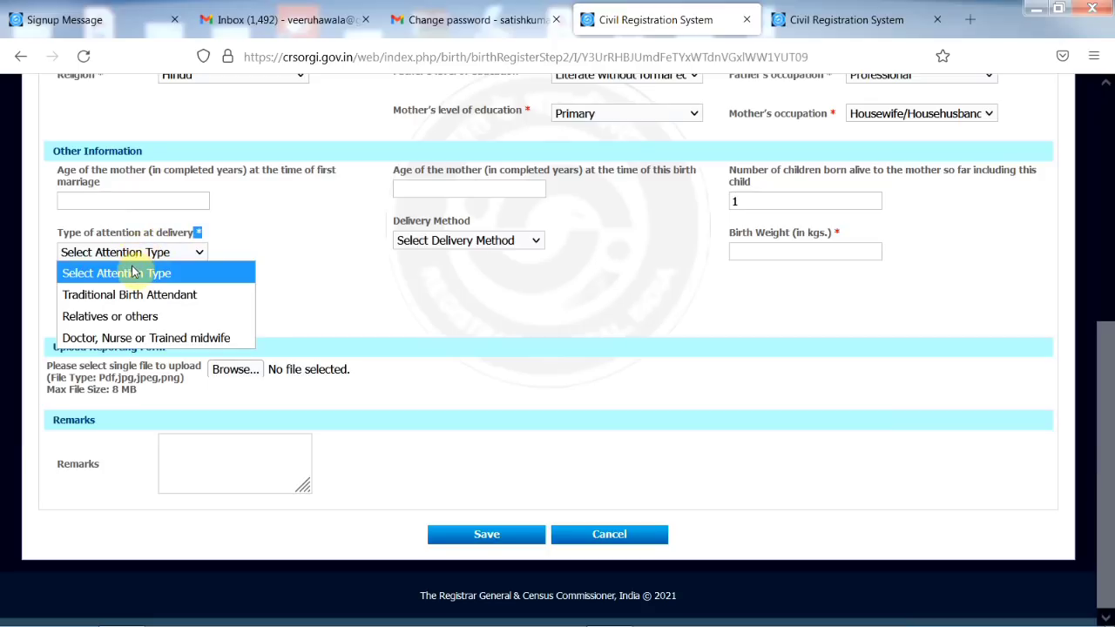
left_click(131, 318)
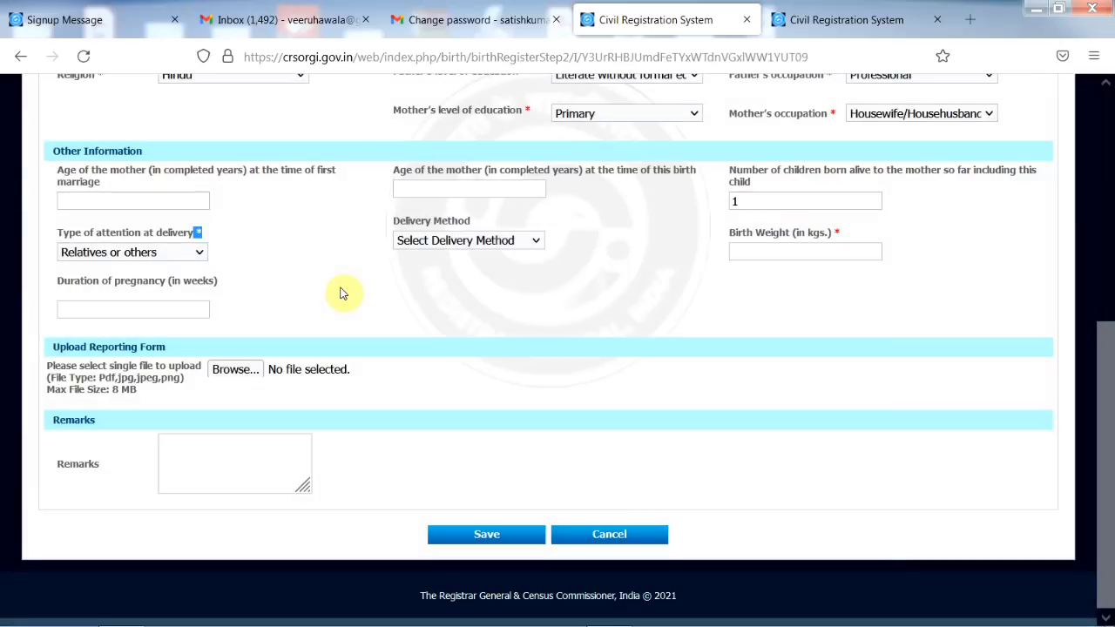
left_click(501, 240)
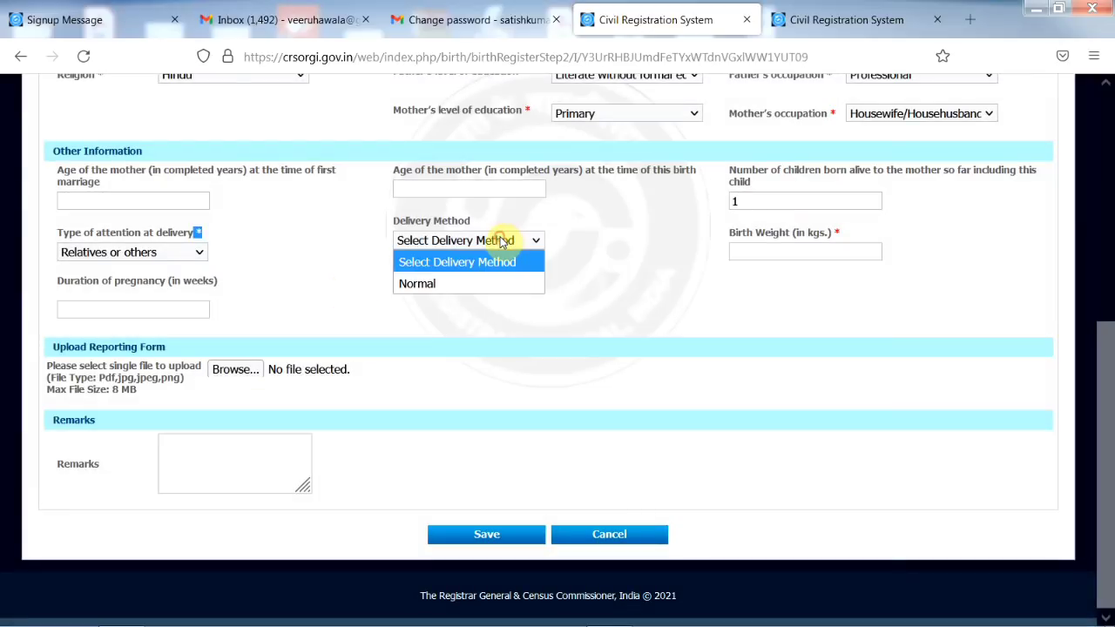
left_click(481, 284)
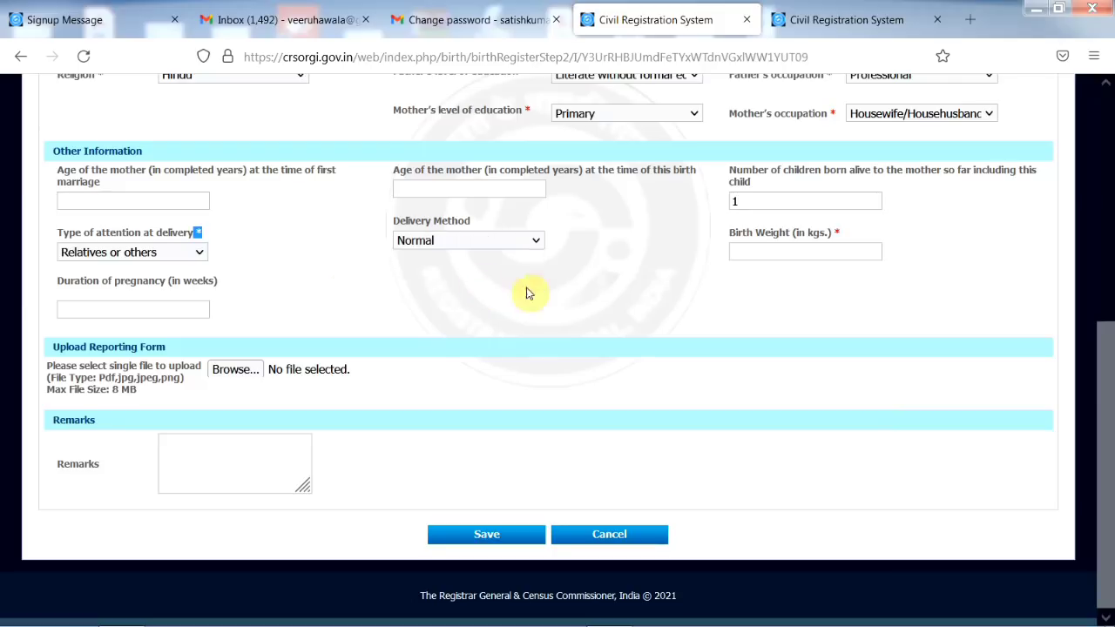
- Complete the birth weight field and save the statistical information, leaving the remarks blank
left_click(782, 250)
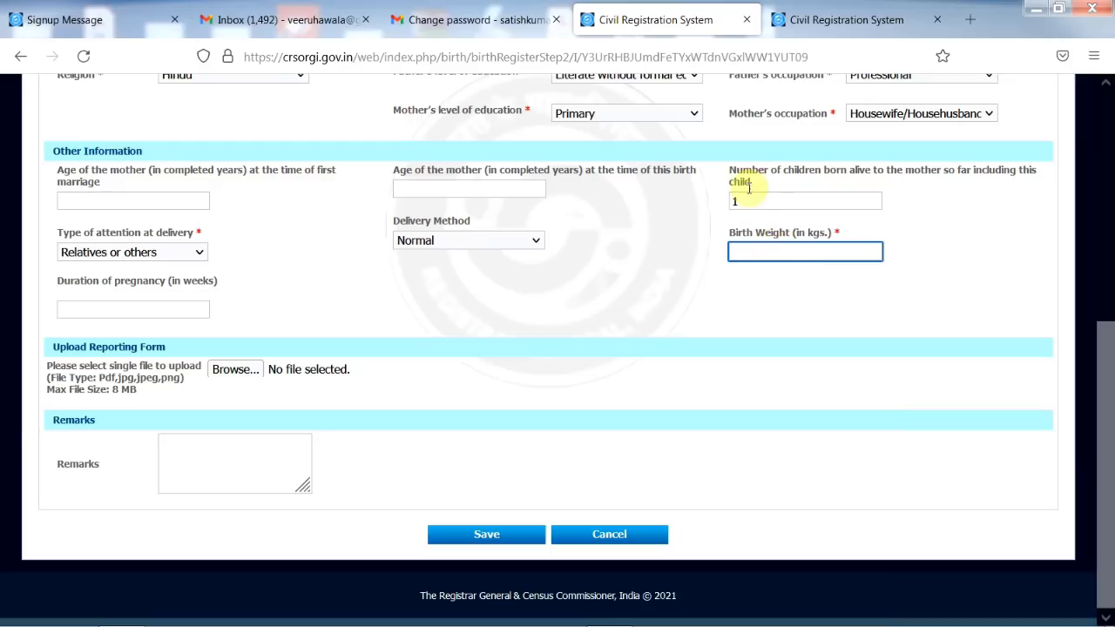
left_click_drag(730, 172, 763, 184)
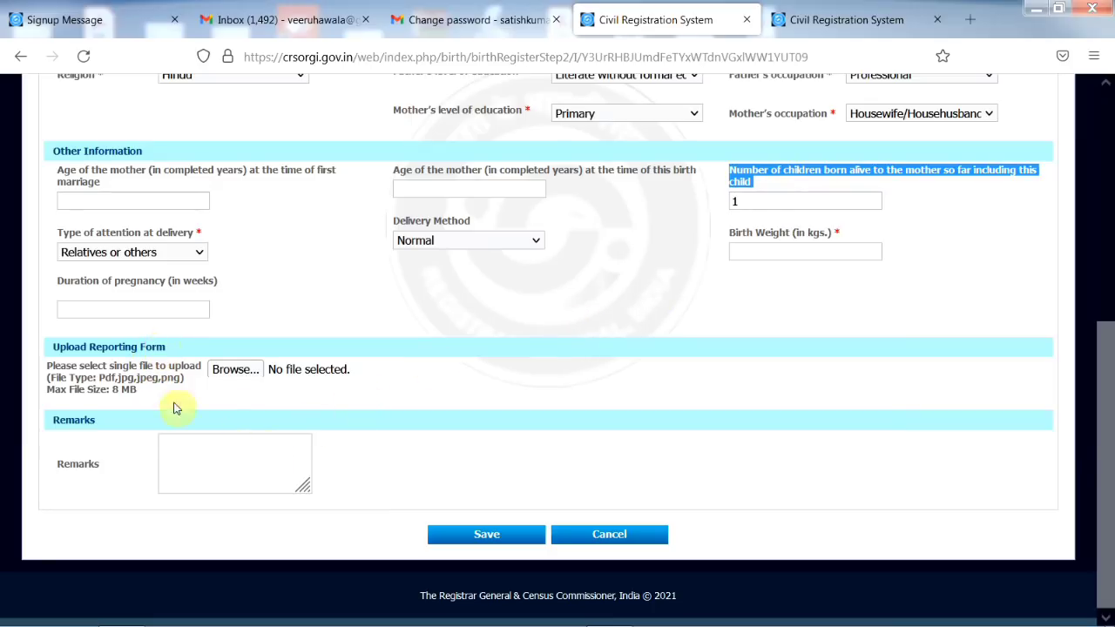
left_click(181, 464)
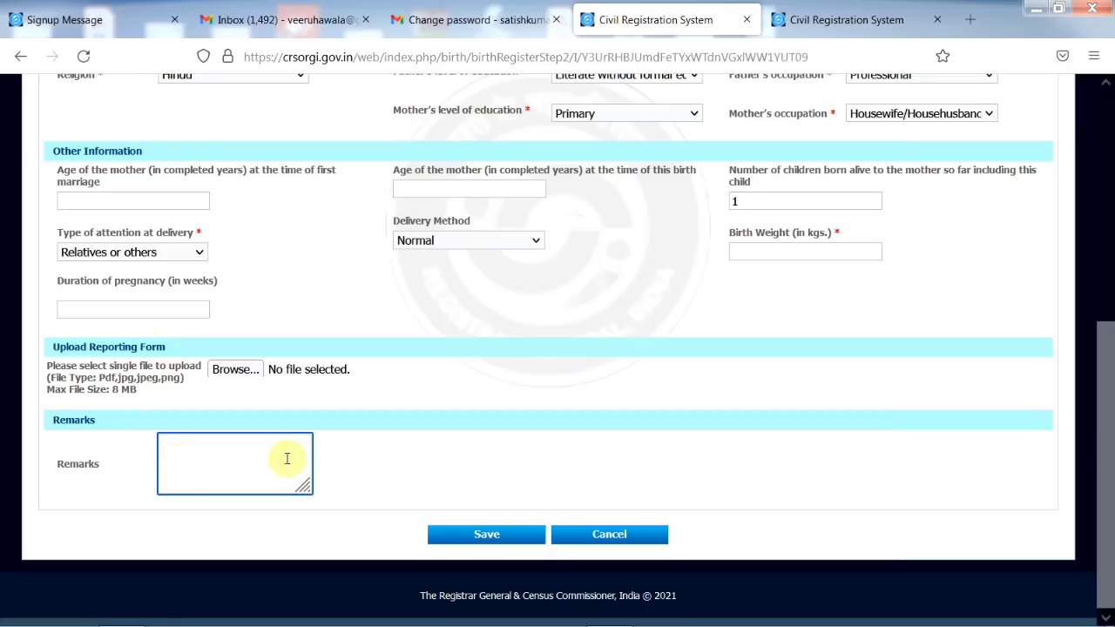
left_click(486, 536)
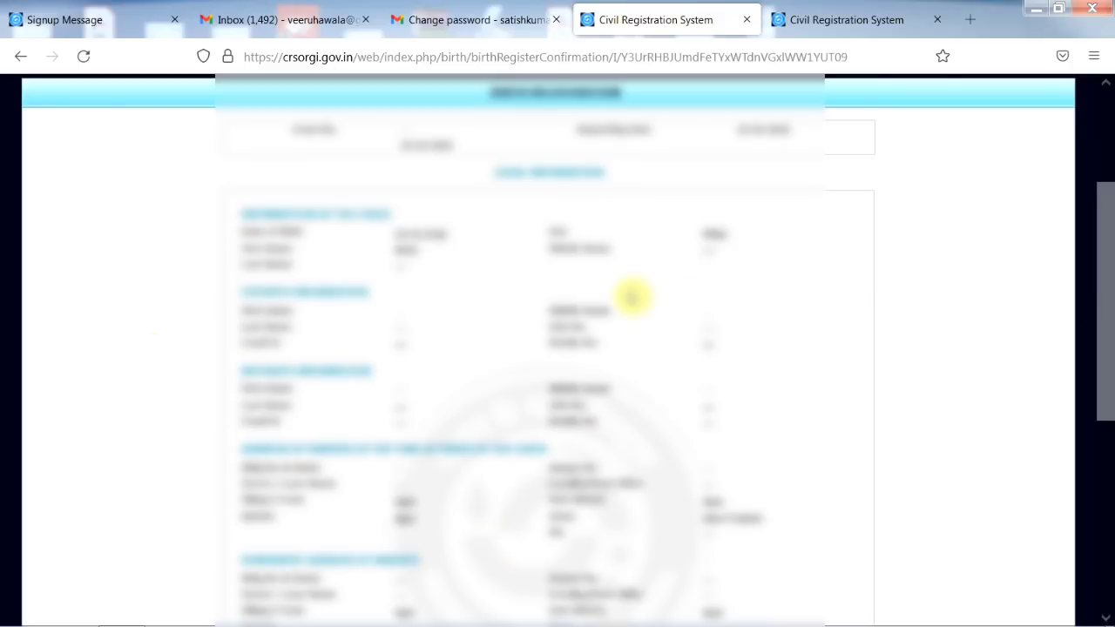
- Open the printable birth report from the registration confirmation and read the forwarding note at its end
left_click_drag(1109, 261, 1108, 483)
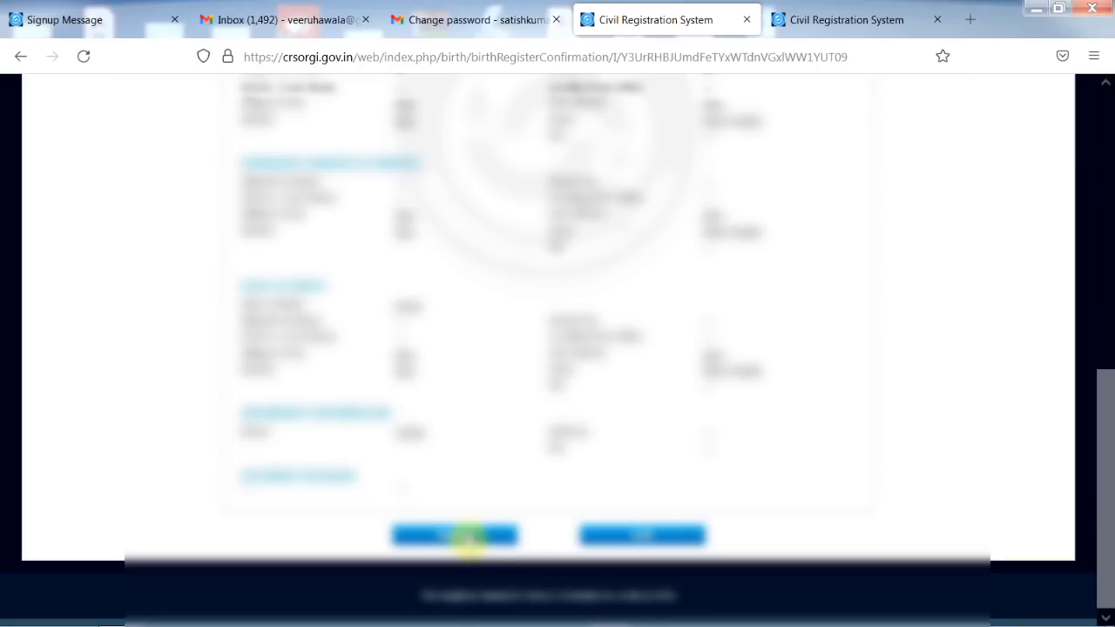
left_click(465, 536)
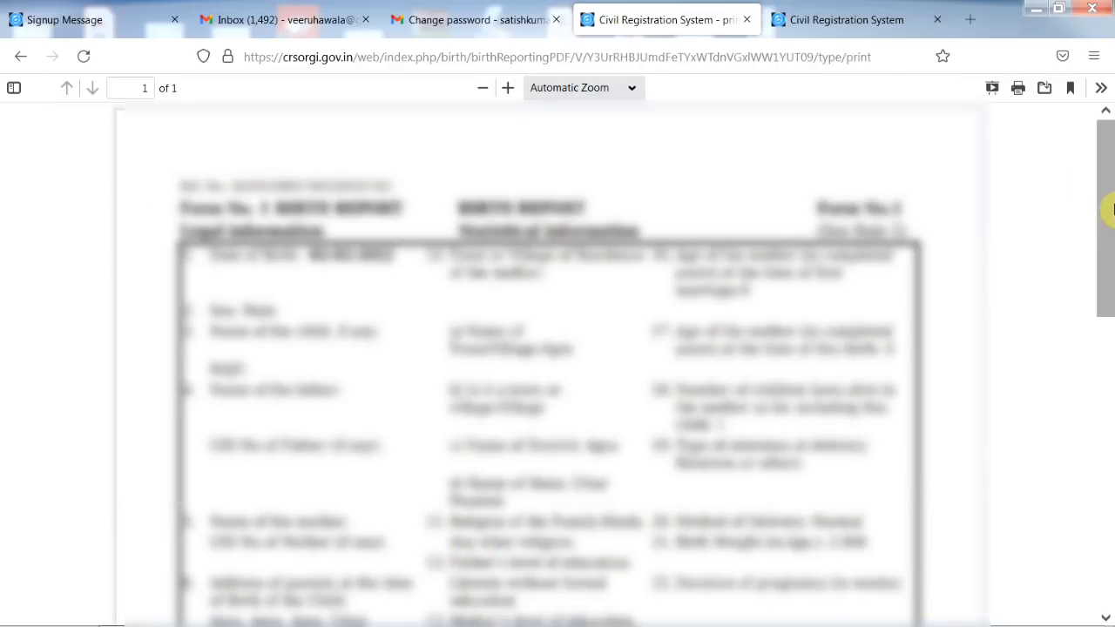
left_click_drag(1112, 209, 1111, 466)
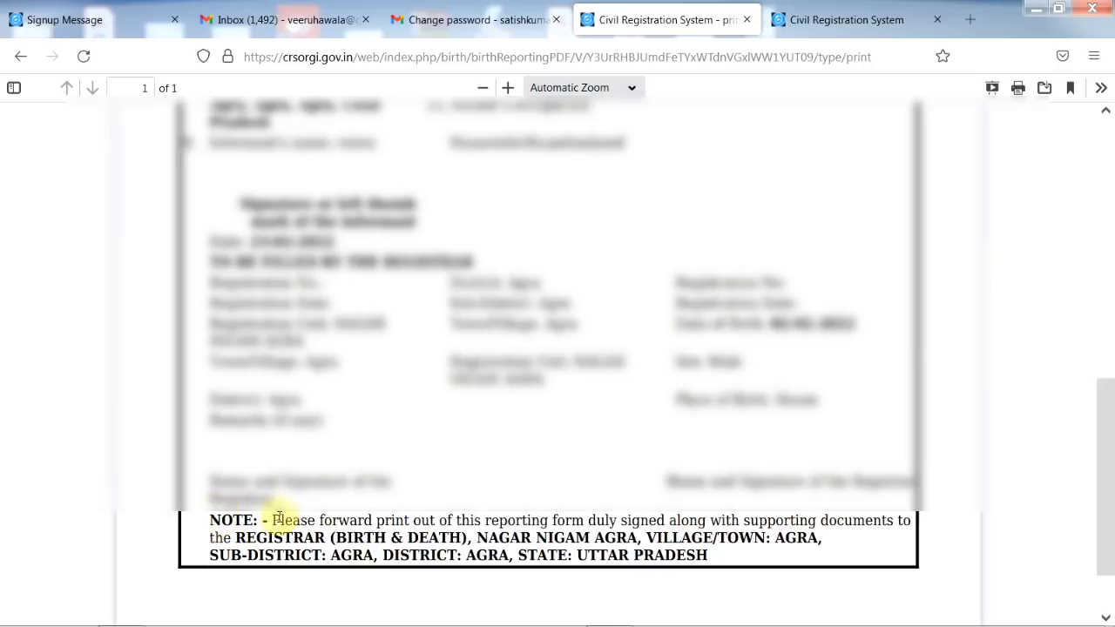
left_click_drag(272, 520, 854, 519)
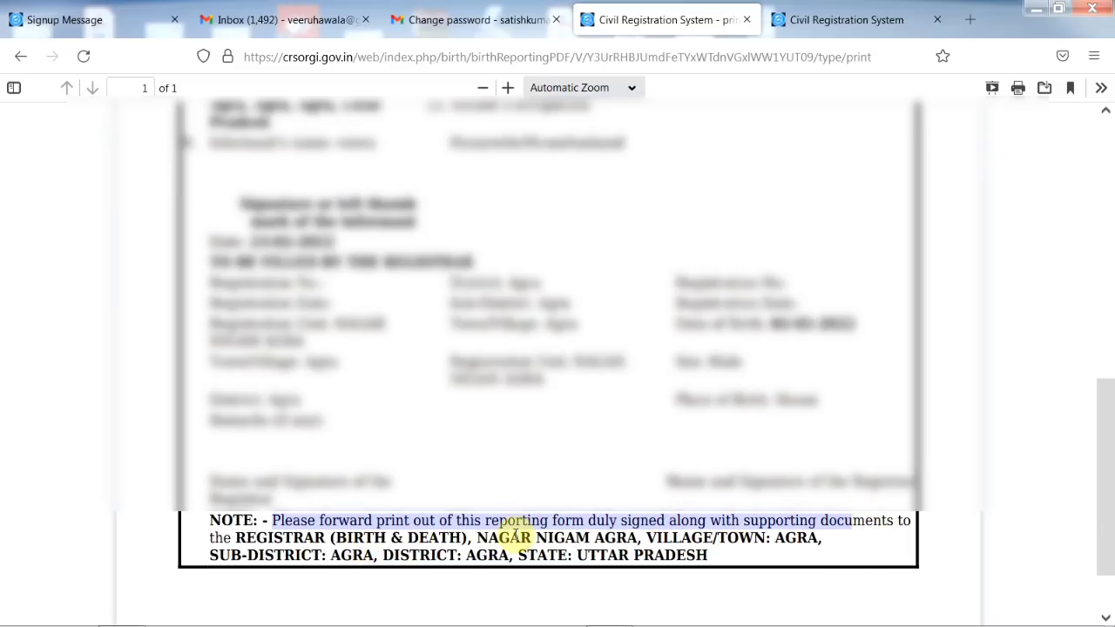
left_click(479, 534)
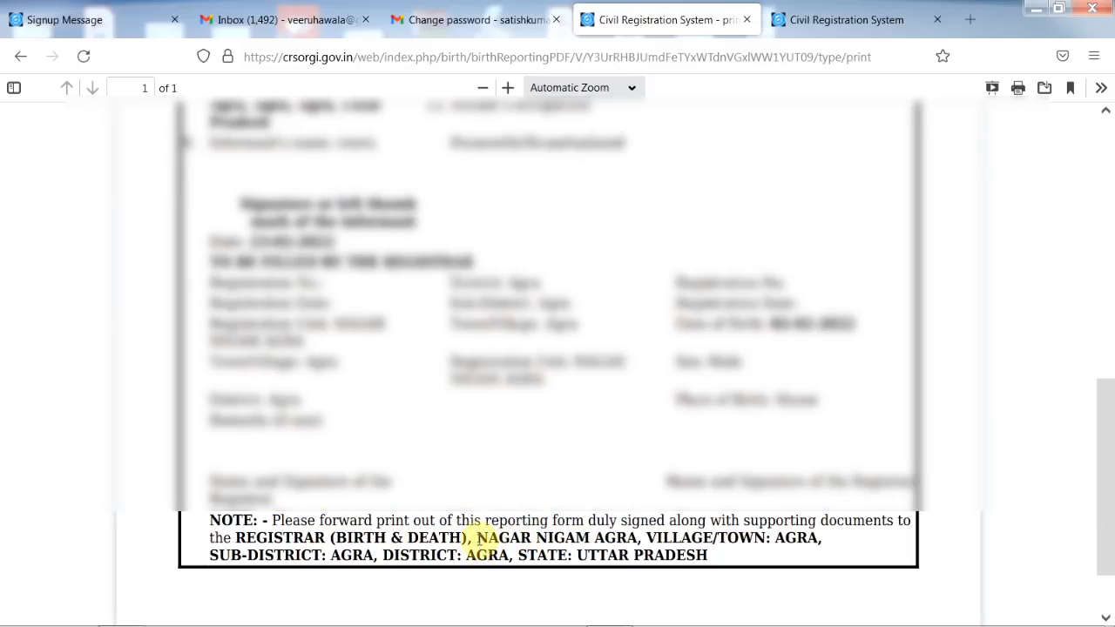